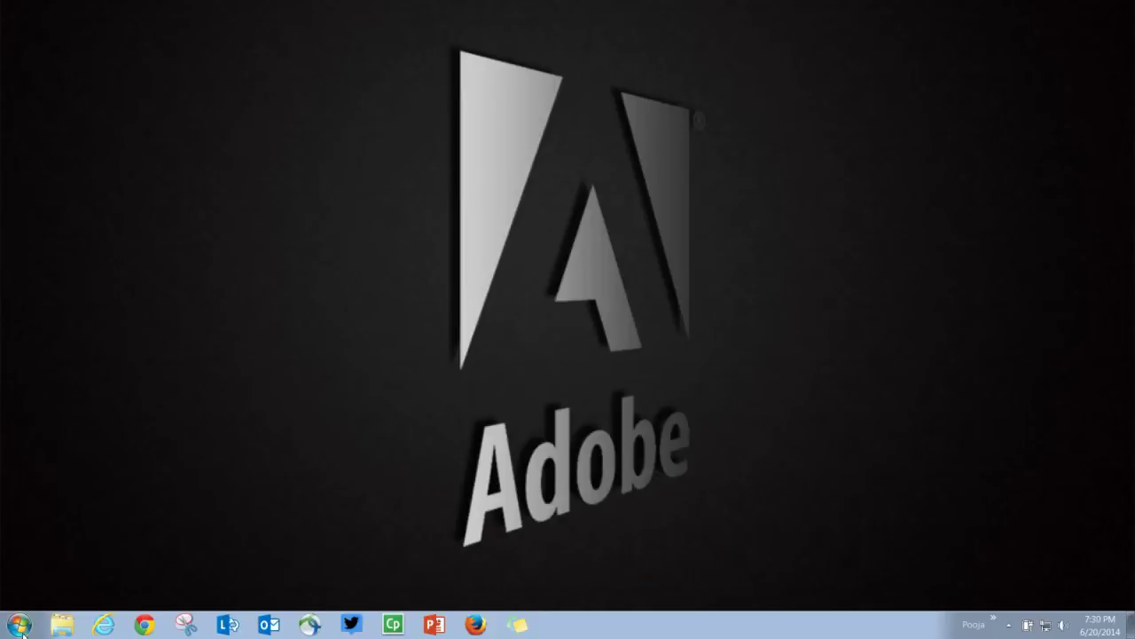
# - Launch Presenter Video Express from the Start menu and page through three showcase videos
pyautogui.click(24, 627)
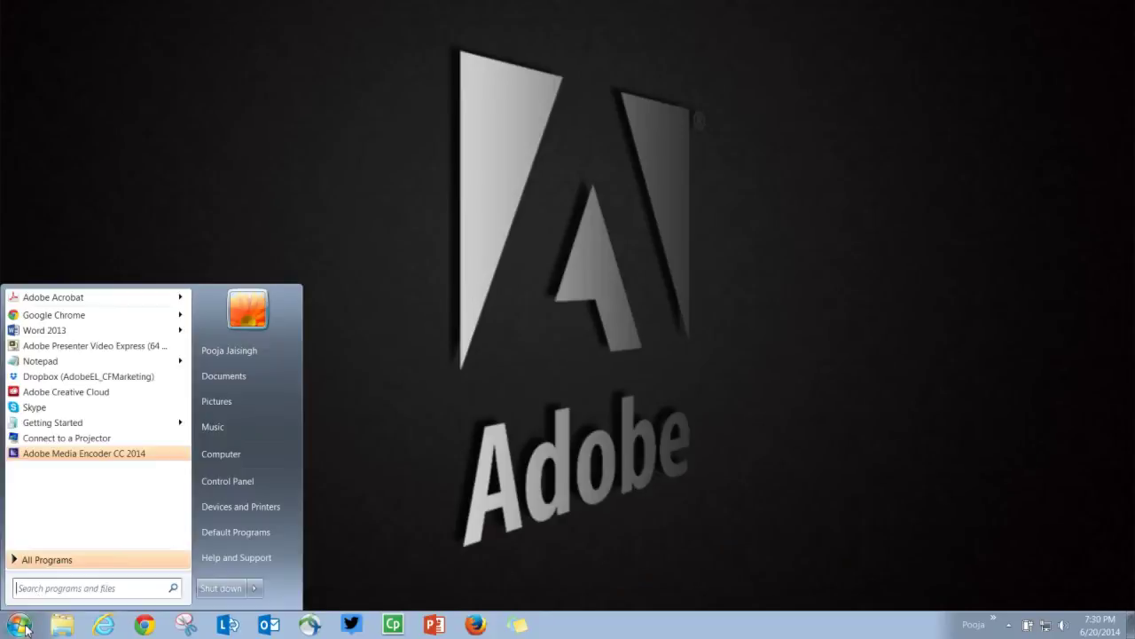
pyautogui.click(129, 349)
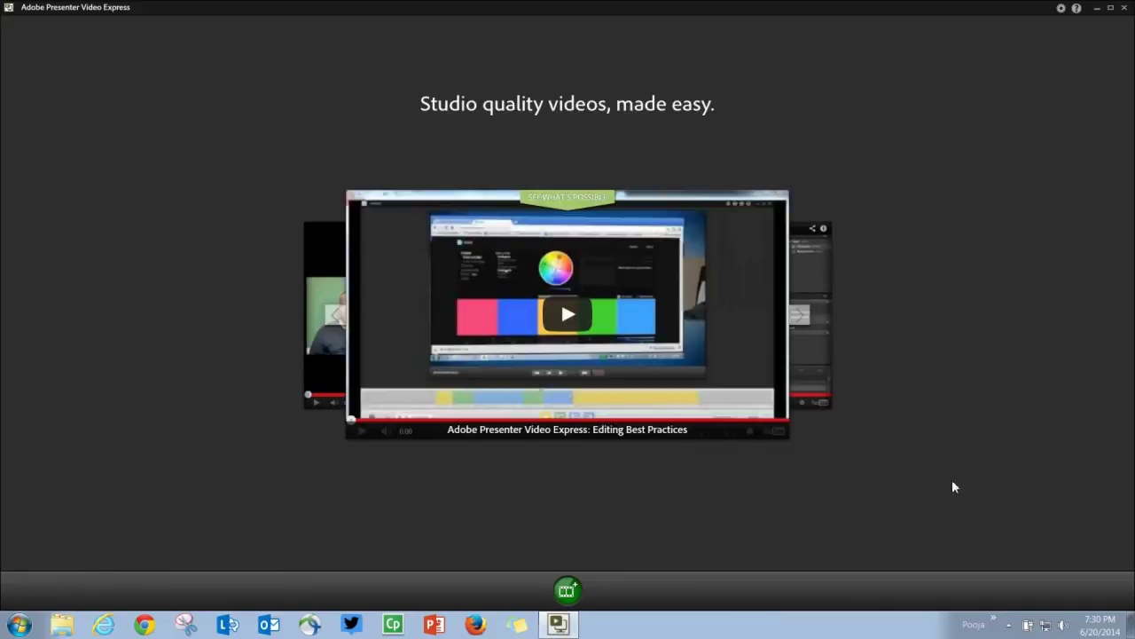
pyautogui.click(799, 315)
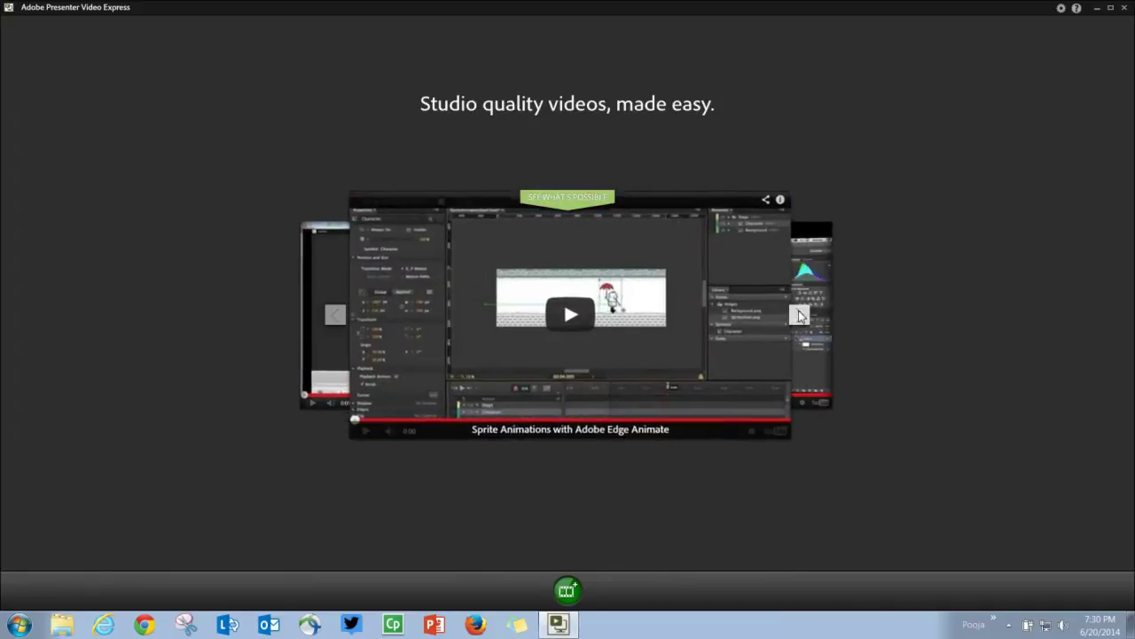
pyautogui.click(803, 317)
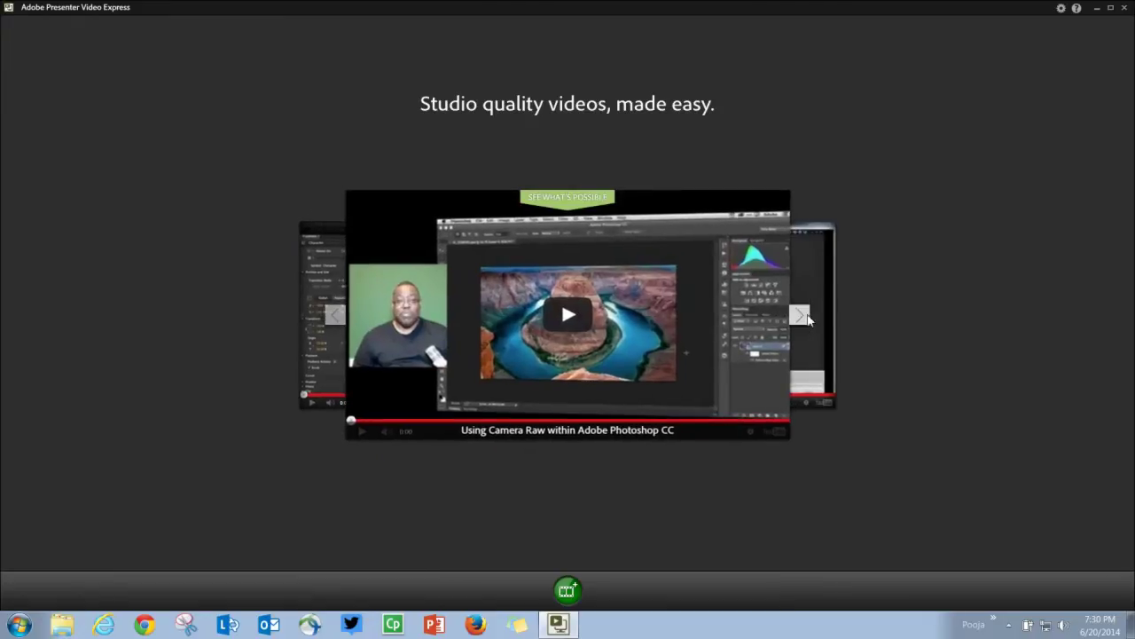
pyautogui.click(801, 314)
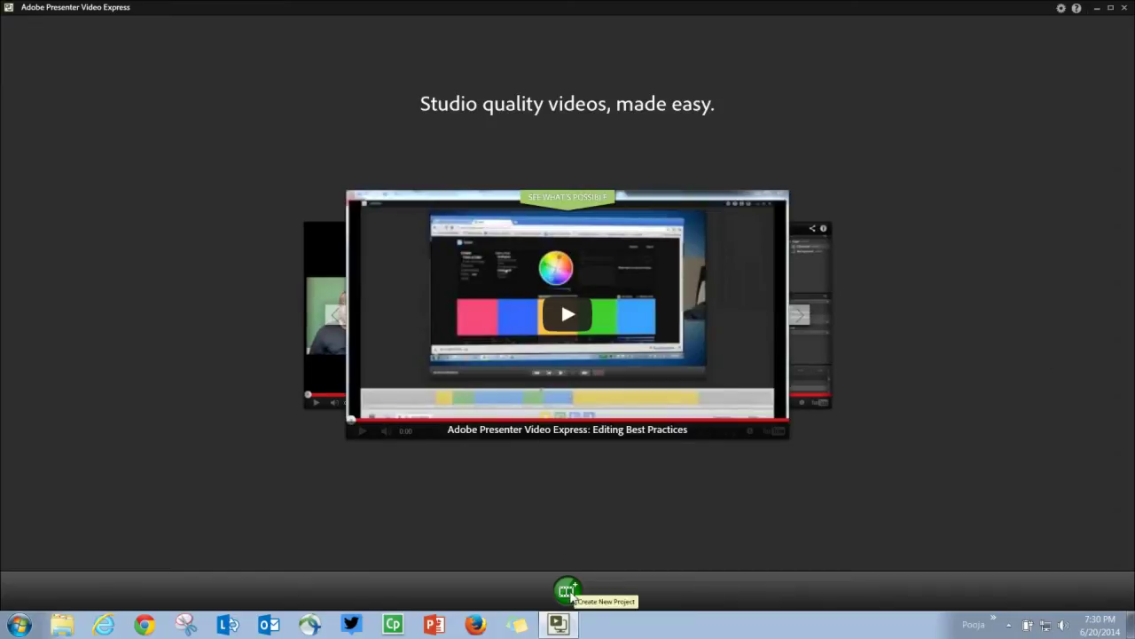
# - Create a new project with the integrated webcam and Realtek microphone array, lowering the mic level slightly
pyautogui.click(568, 591)
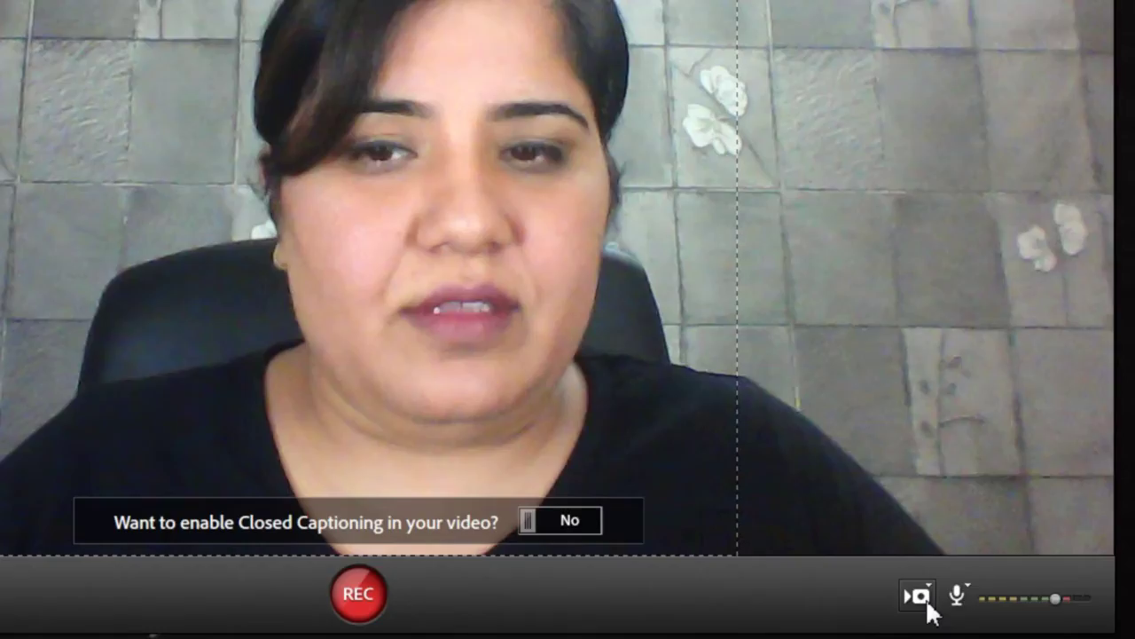
pyautogui.click(848, 526)
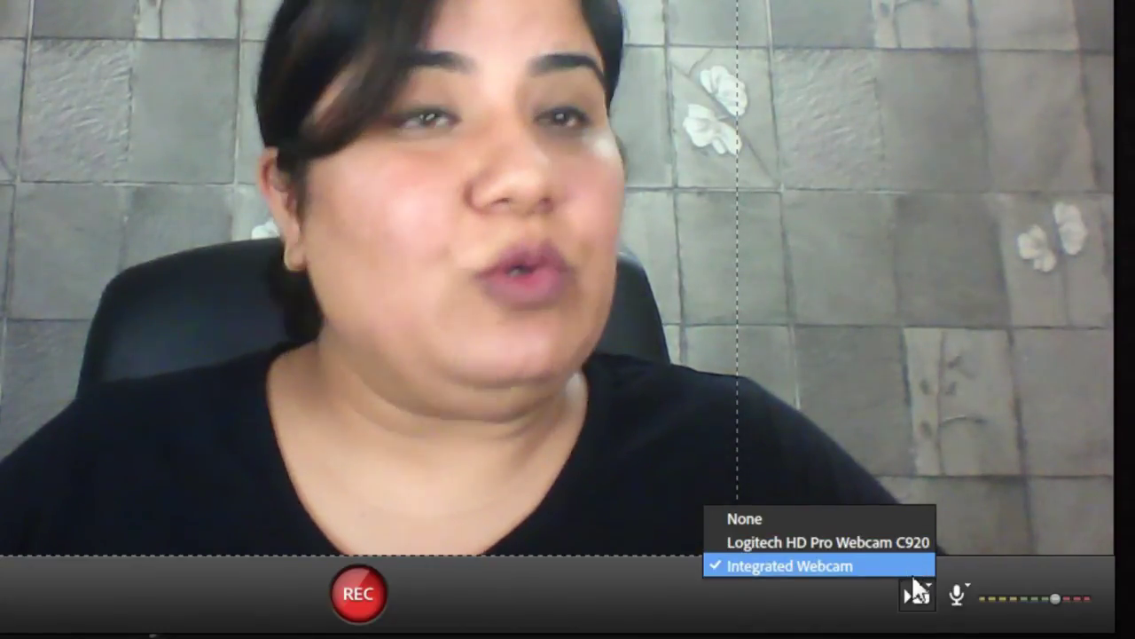
pyautogui.click(922, 596)
pyautogui.click(957, 596)
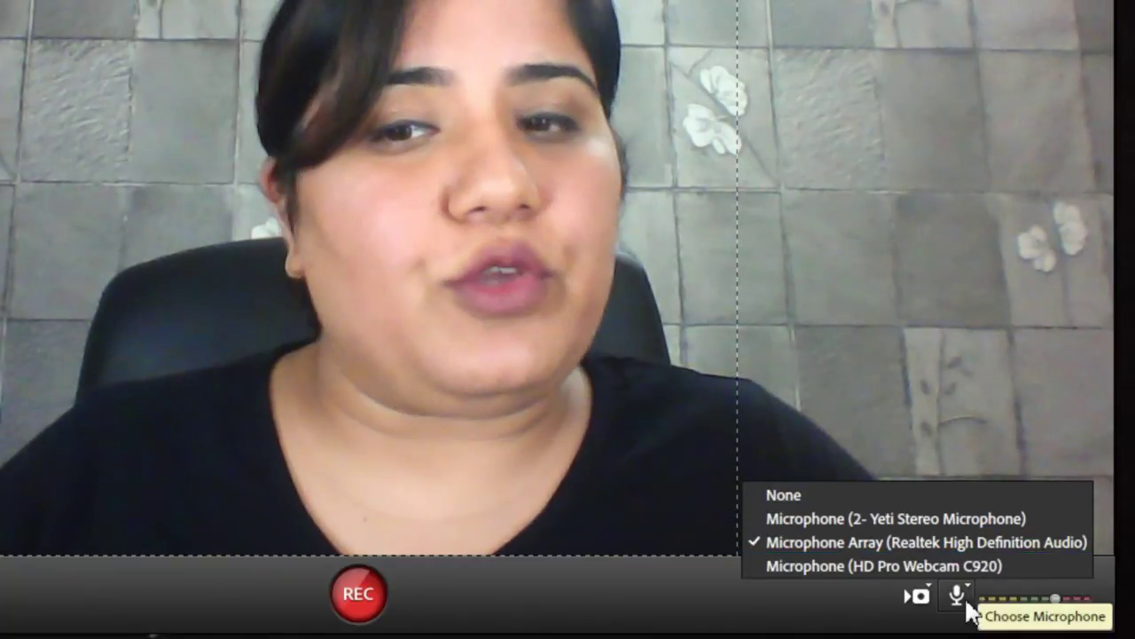
pyautogui.click(960, 596)
pyautogui.moveTo(1055, 595)
pyautogui.mouseDown()
pyautogui.moveTo(1009, 588)
pyautogui.moveTo(1039, 587)
pyautogui.mouseUp()
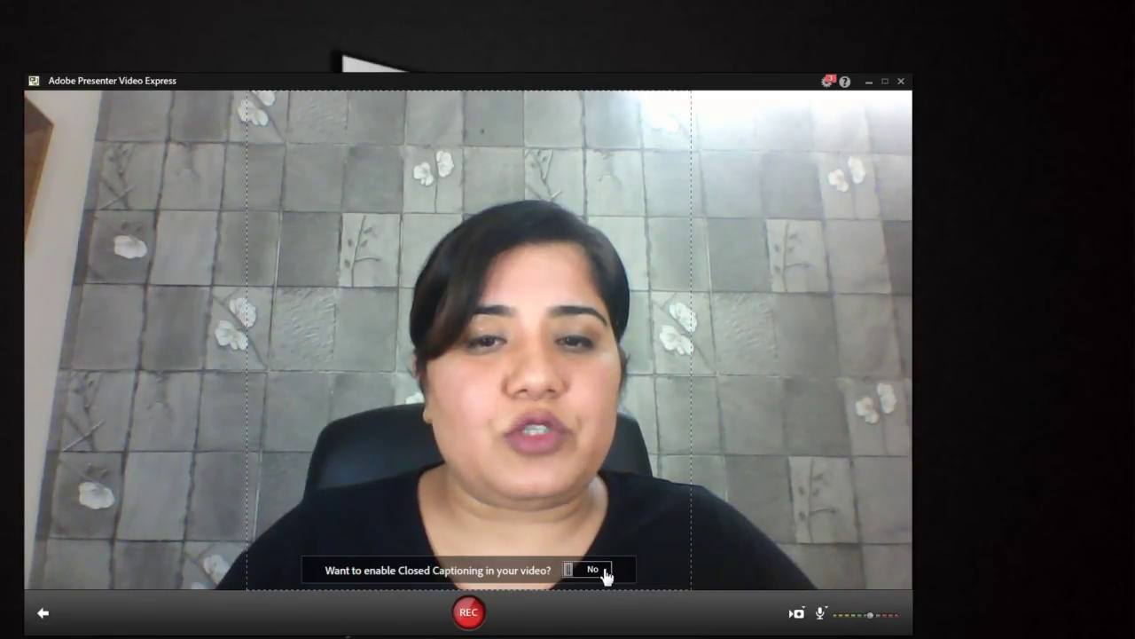
# - Turn closed captioning on, view the caption script field, then set captioning back to No
pyautogui.click(595, 570)
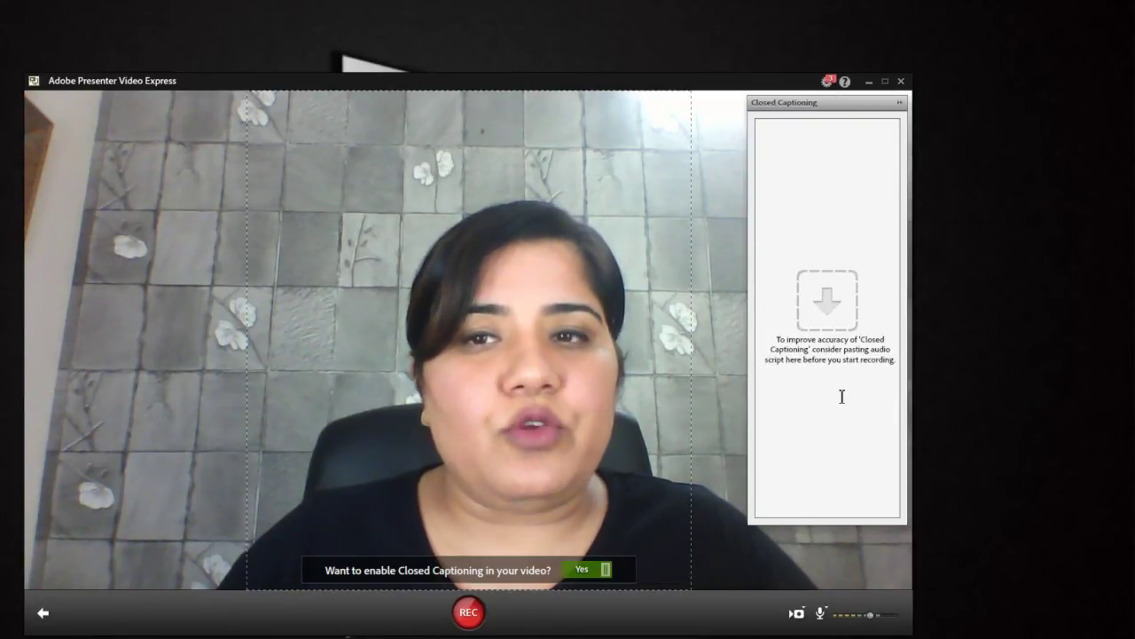
pyautogui.click(844, 301)
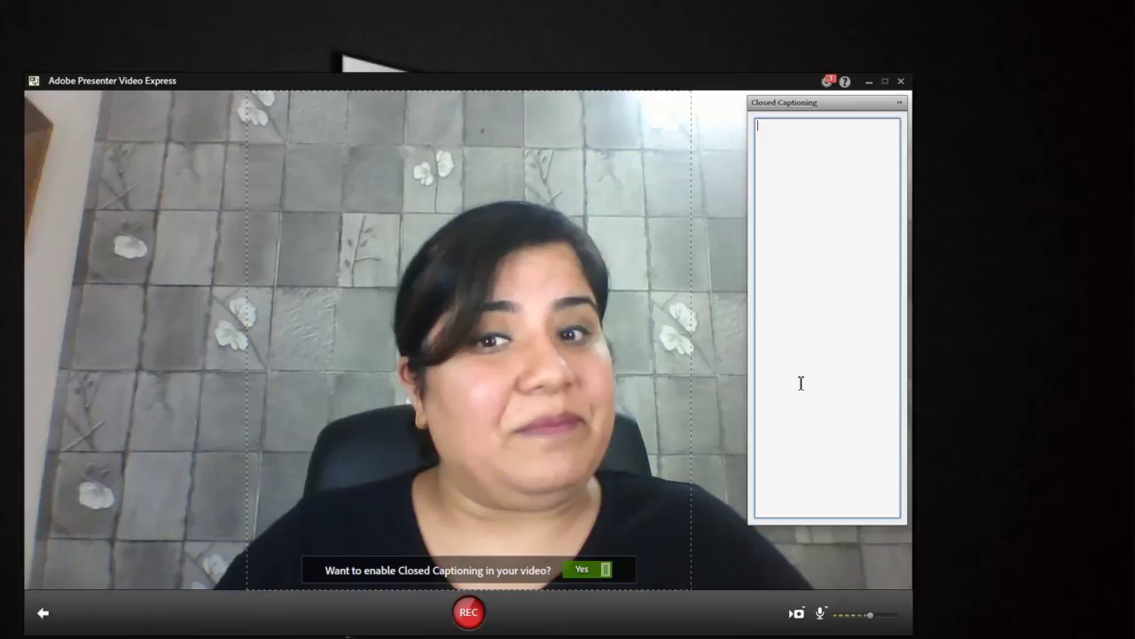
pyautogui.click(584, 569)
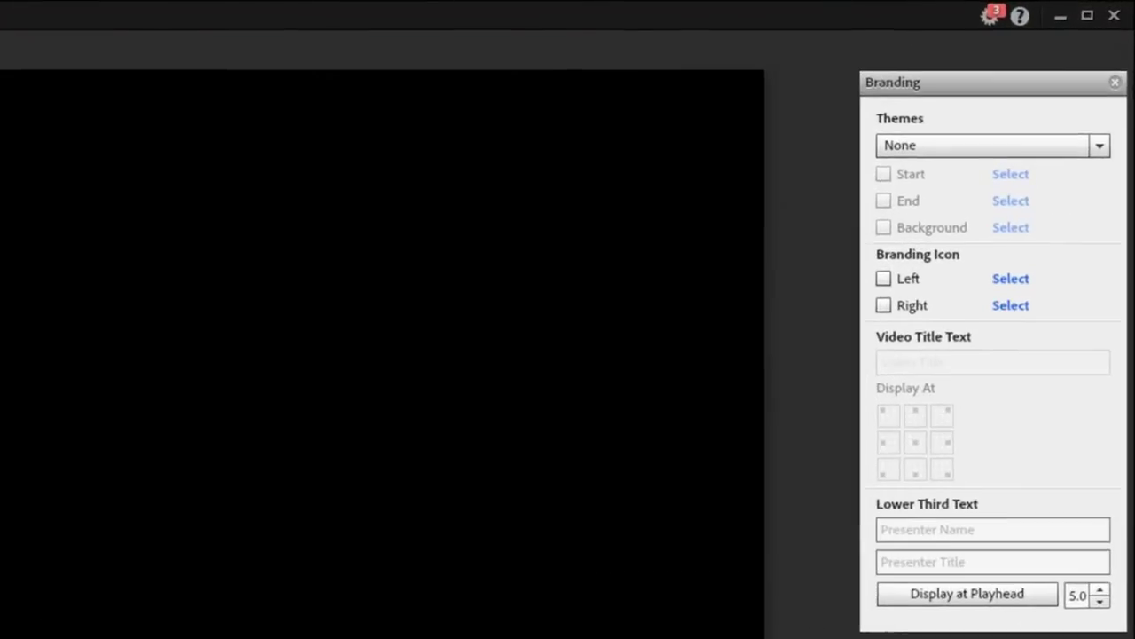
# - Choose the cubes theme from the Branding Themes list
pyautogui.click(1099, 151)
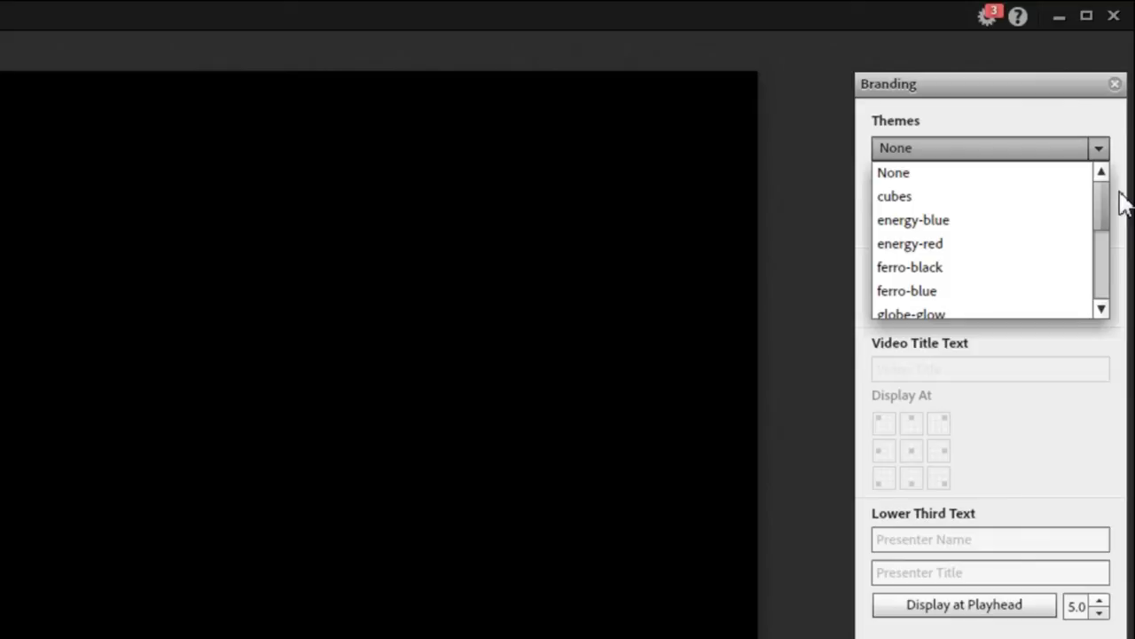
pyautogui.moveTo(1123, 199); pyautogui.dragTo(1124, 153)
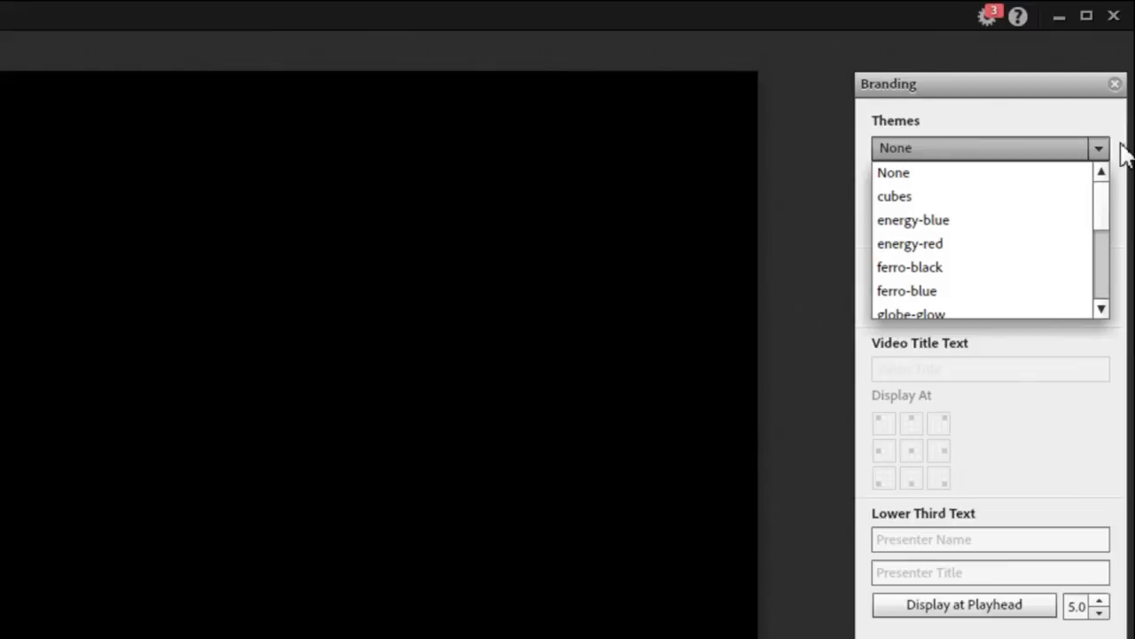
pyautogui.click(1011, 195)
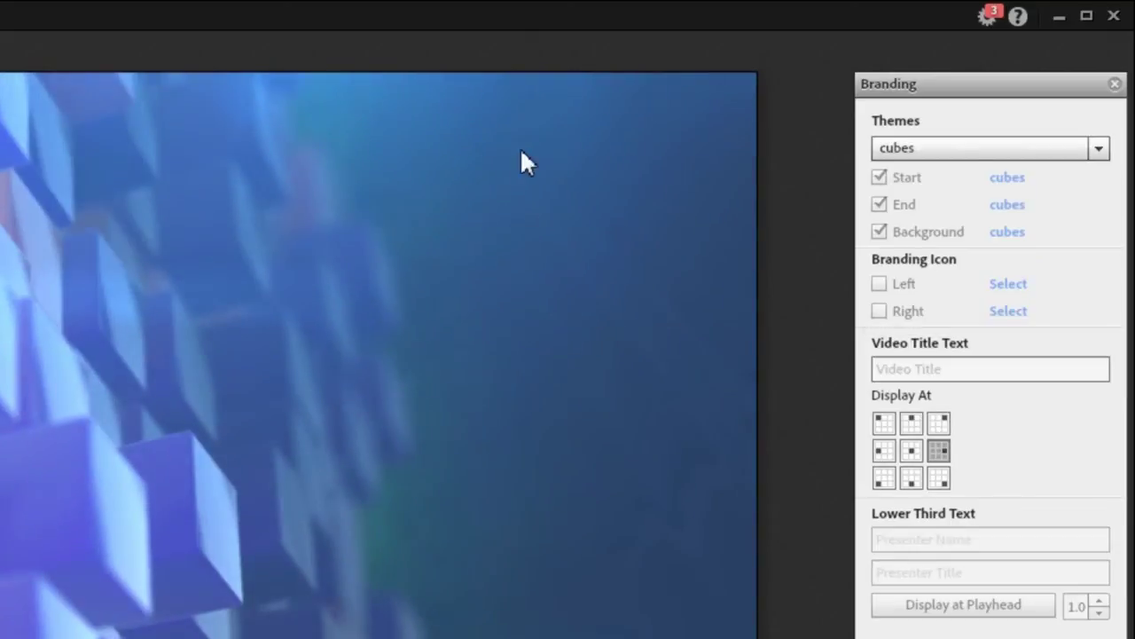
# - Enter 'Adobe Presenter 10' as the video title and set it to display at middle right
pyautogui.click(1017, 368)
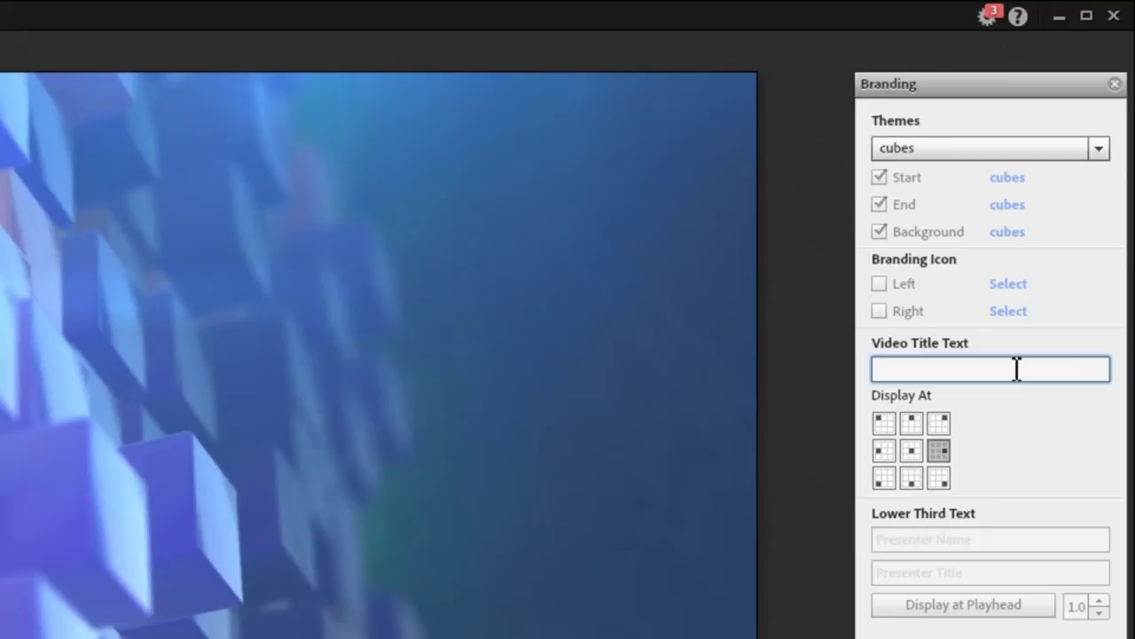
pyautogui.write('Adobe Presenter 10')
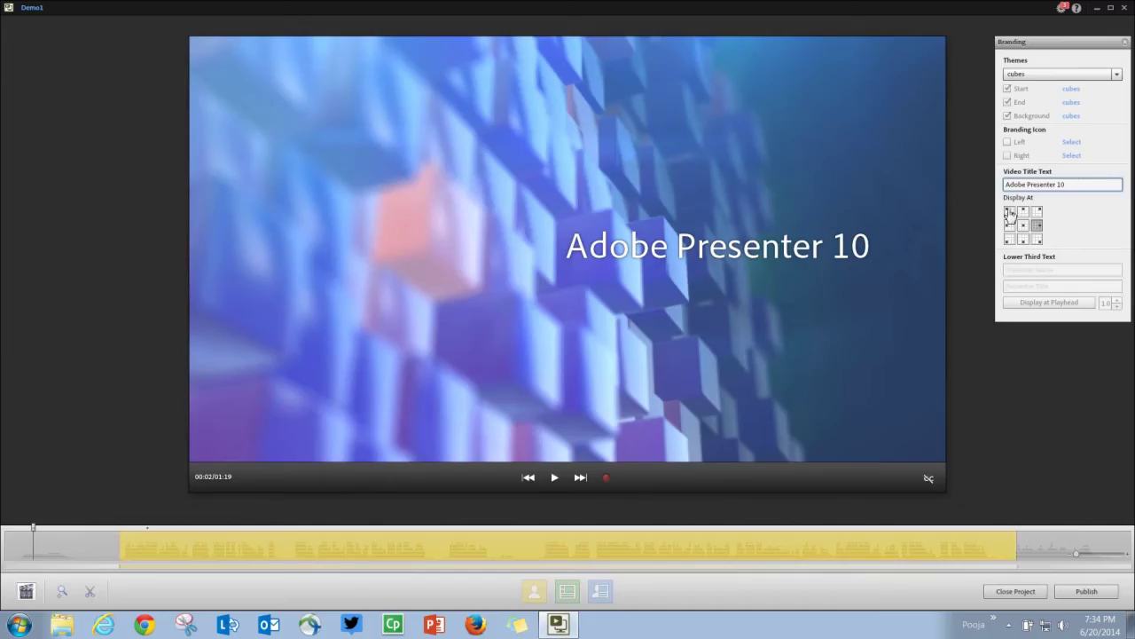
pyautogui.click(884, 423)
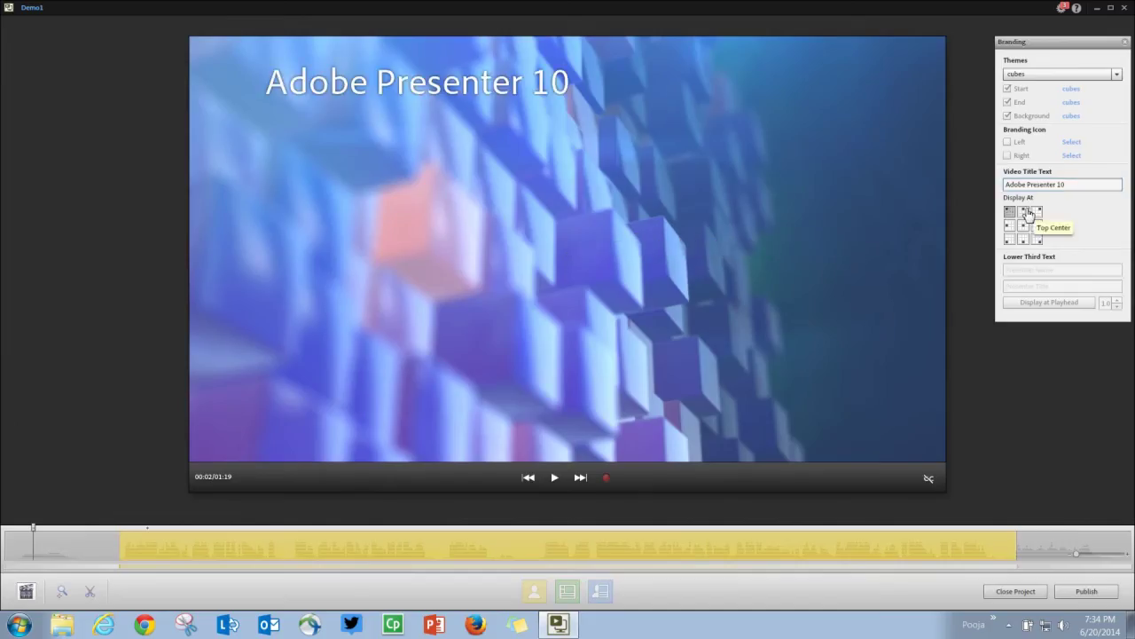
pyautogui.click(1026, 212)
pyautogui.click(1038, 212)
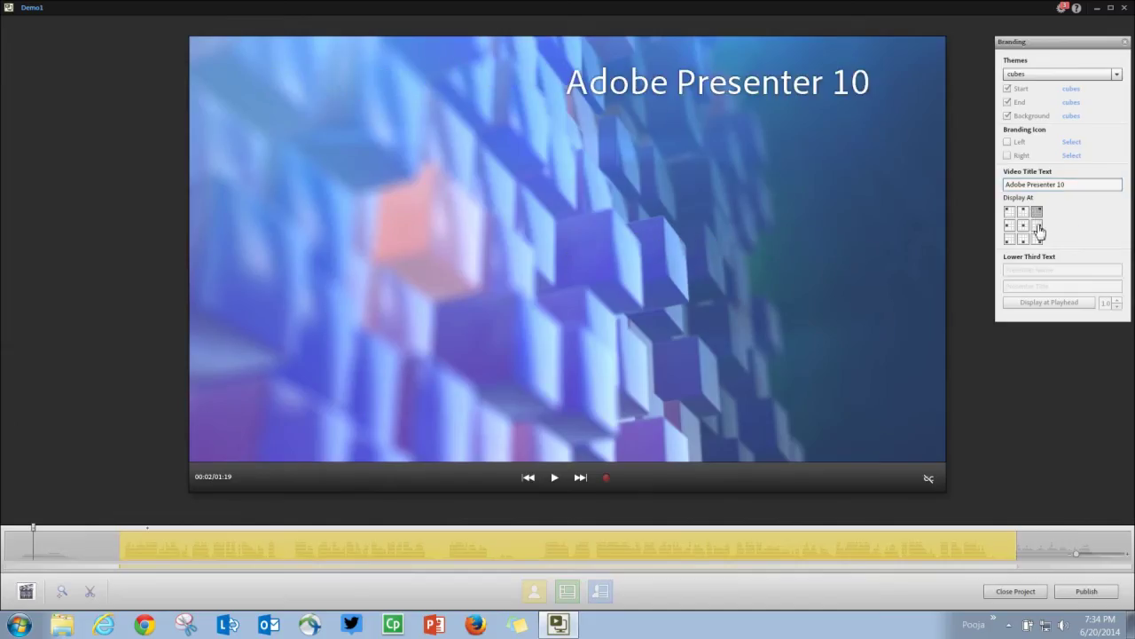
pyautogui.click(1024, 225)
pyautogui.click(1008, 225)
pyautogui.click(1009, 240)
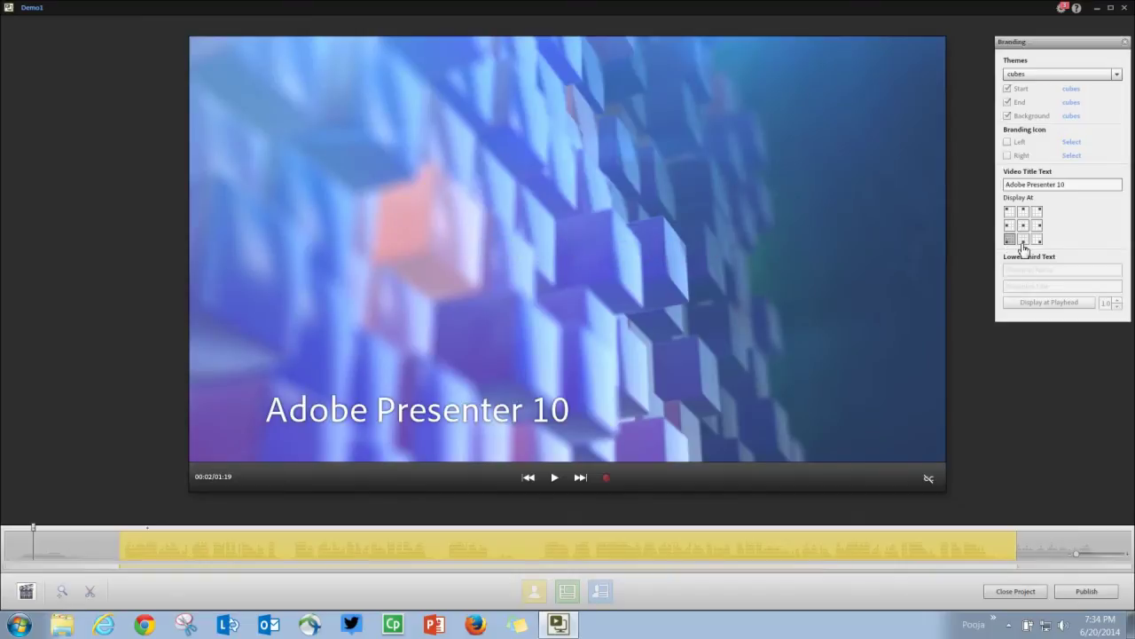
pyautogui.click(1023, 239)
pyautogui.click(1037, 225)
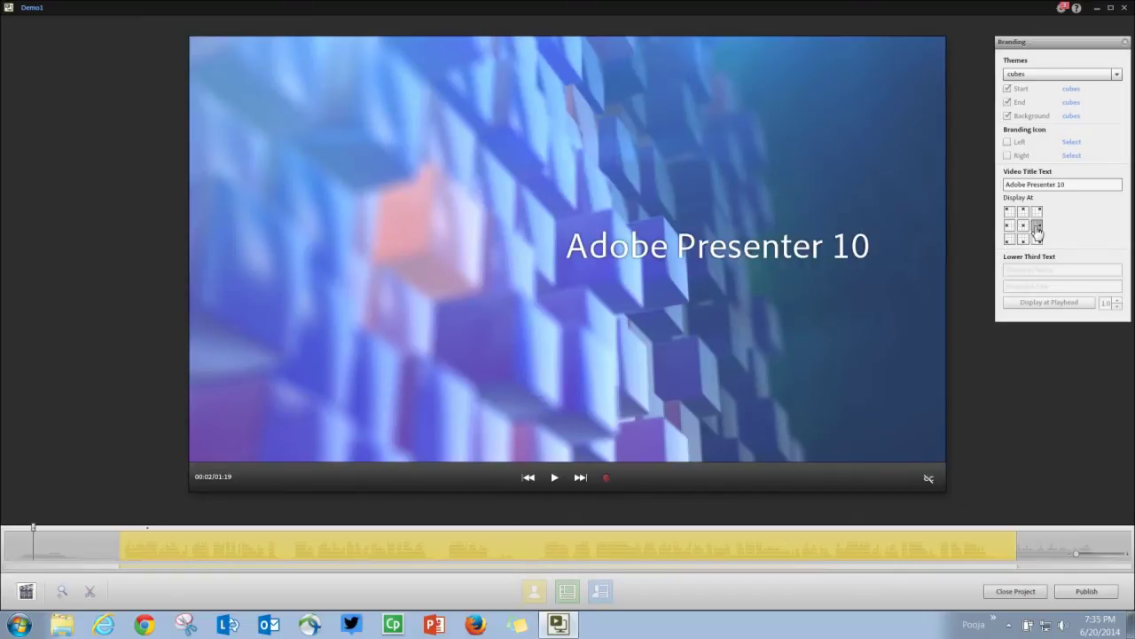
# - Move the playhead into the webcam footage, settling at 00:51 for the lower third
pyautogui.click(128, 550)
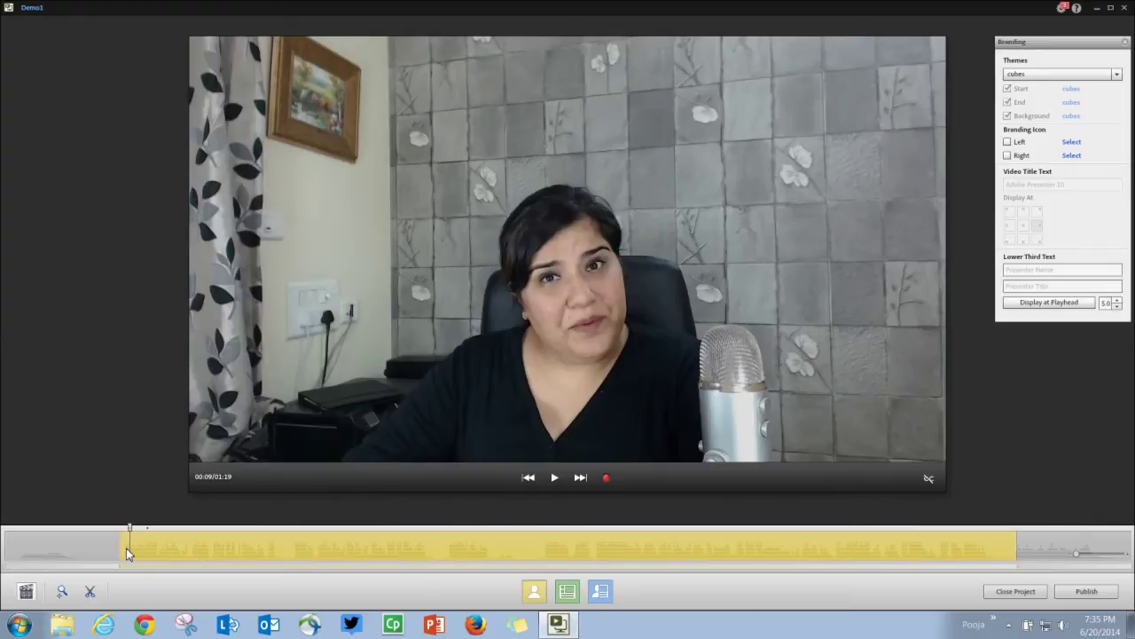
pyautogui.click(1022, 268)
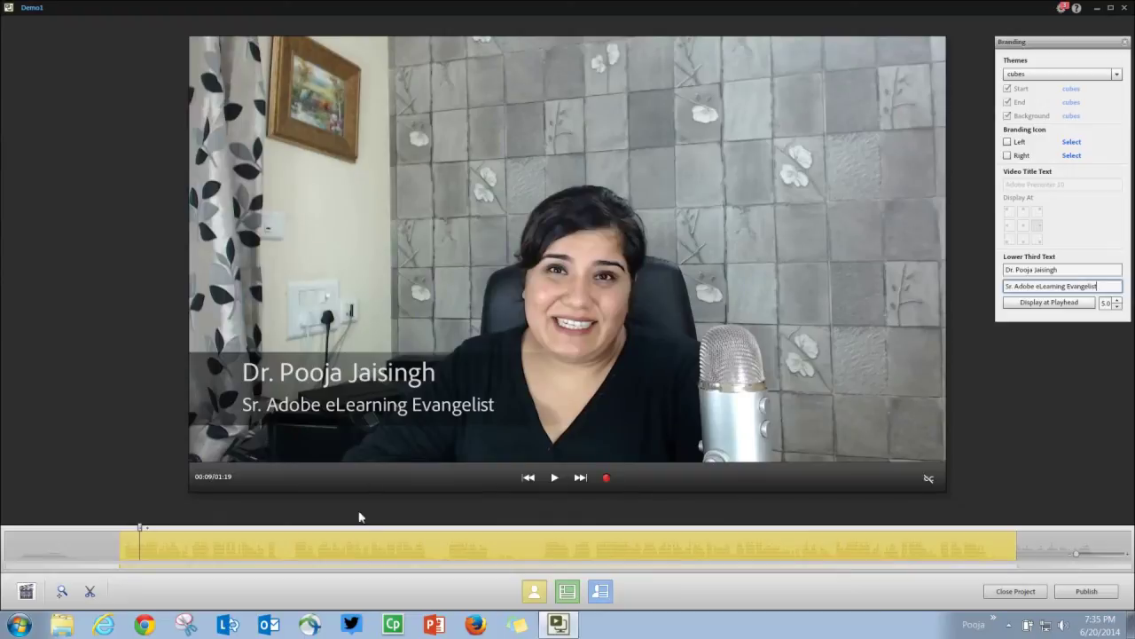
pyautogui.click(398, 534)
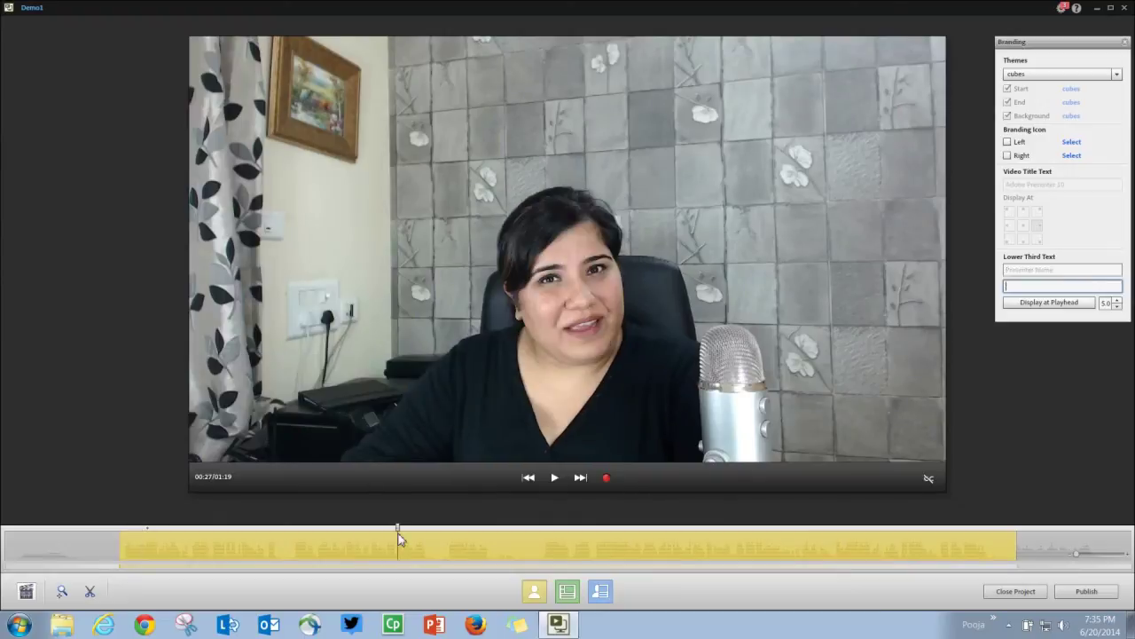
pyautogui.click(727, 549)
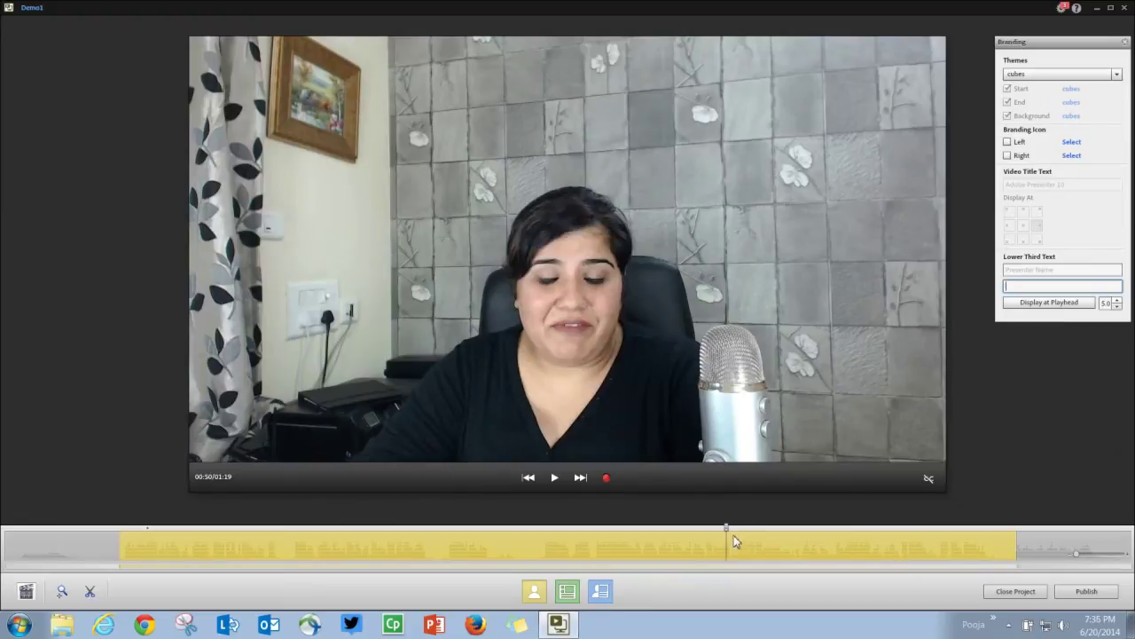
pyautogui.moveTo(727, 528)
pyautogui.mouseDown()
pyautogui.moveTo(701, 528)
pyautogui.moveTo(741, 528)
pyautogui.mouseUp()
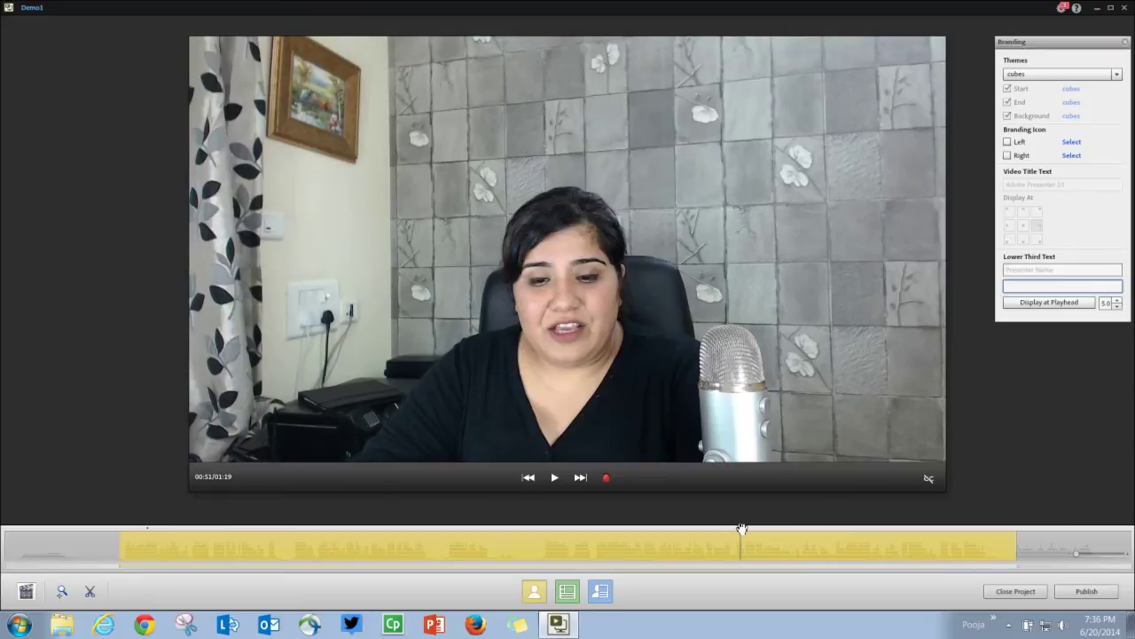
# - Fill the lower third with the presenter's name and the title Sr. Adobe eLearning Evangelist
pyautogui.click(1025, 268)
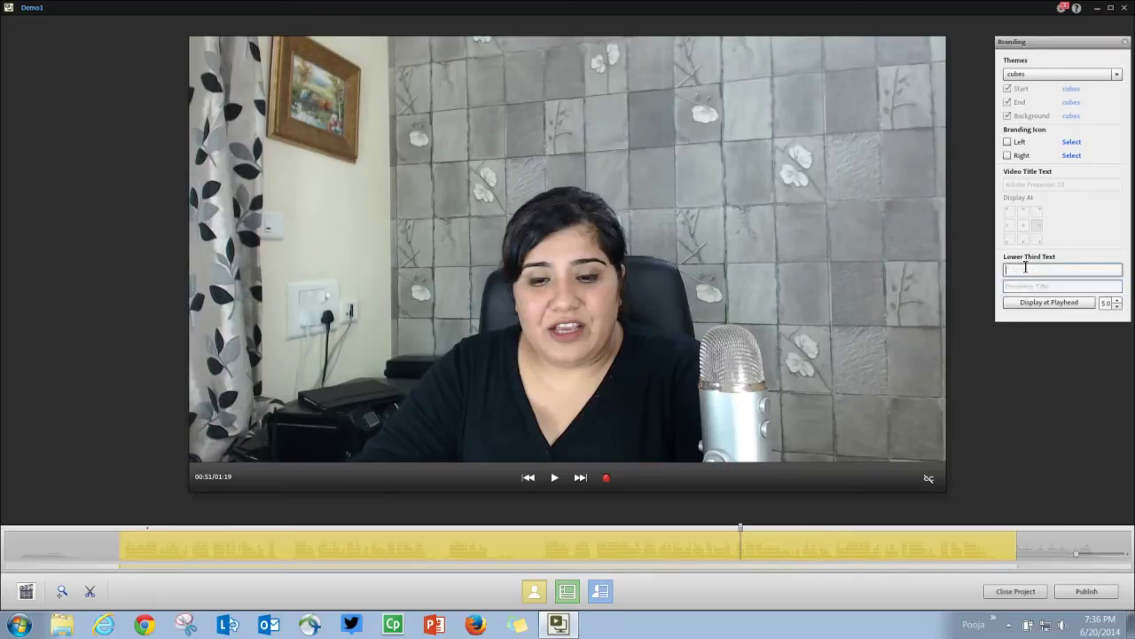
pyautogui.write('Pooja')
pyautogui.press('Tab')
pyautogui.write('Evangelist')
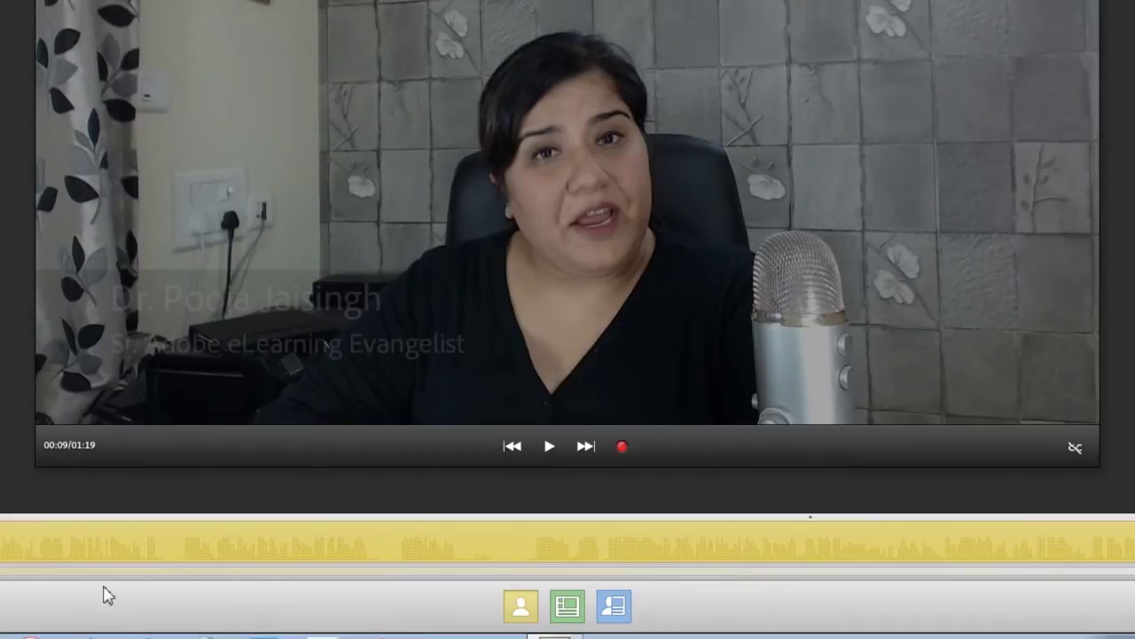
# - While previewing, switch layouts: slide-only, presenter with slide, presenter-only, slide-only, presenter with slide
pyautogui.click(550, 446)
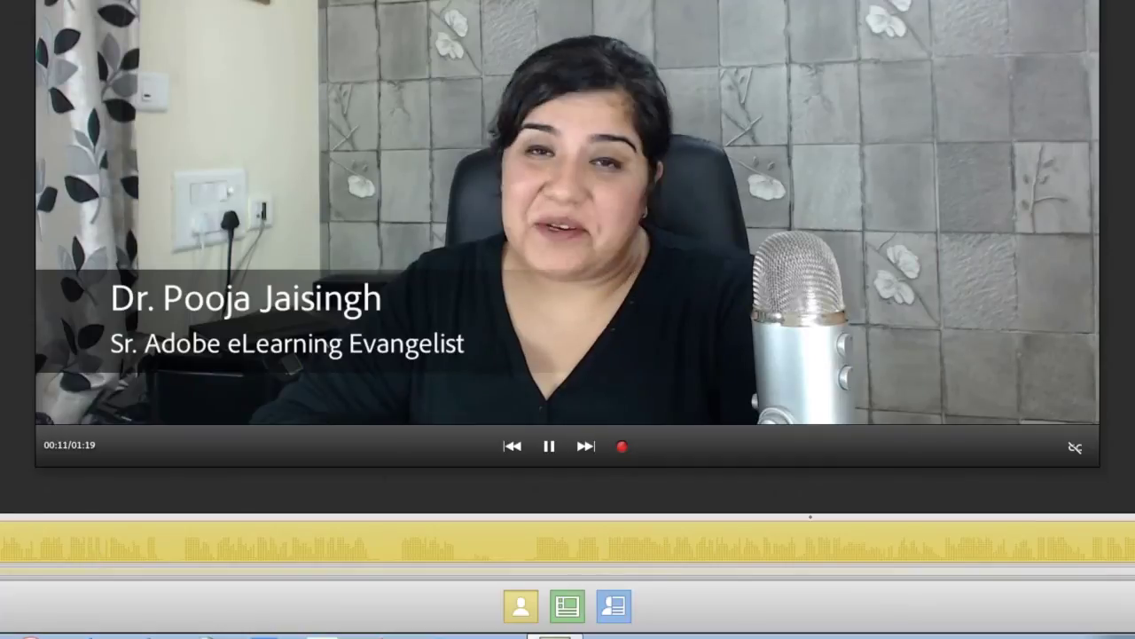
pyautogui.click(568, 608)
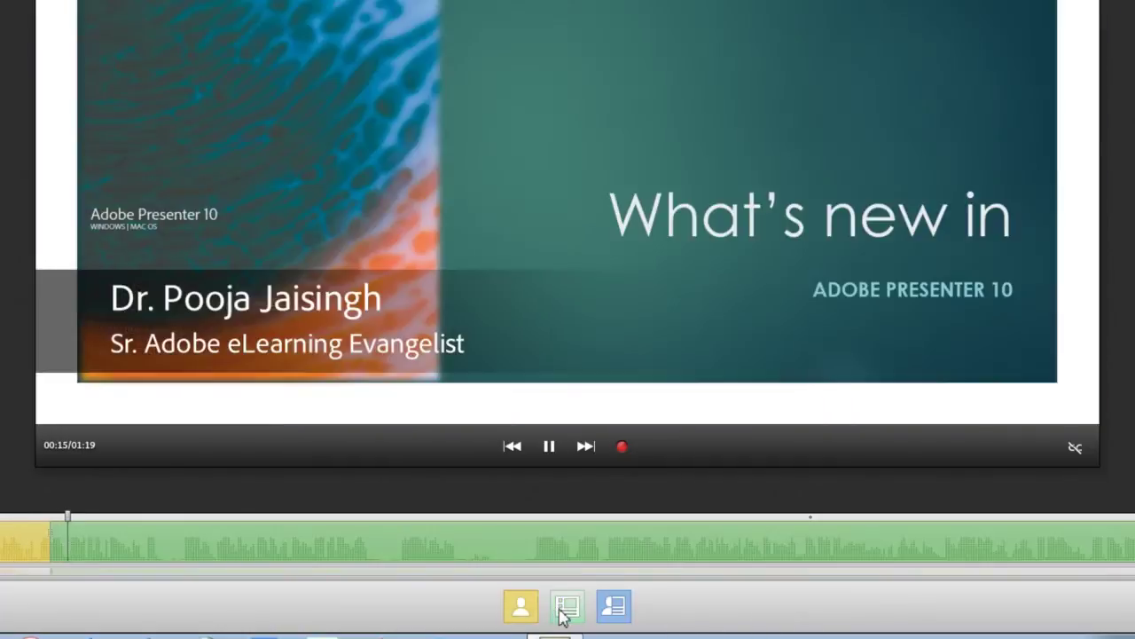
pyautogui.click(621, 608)
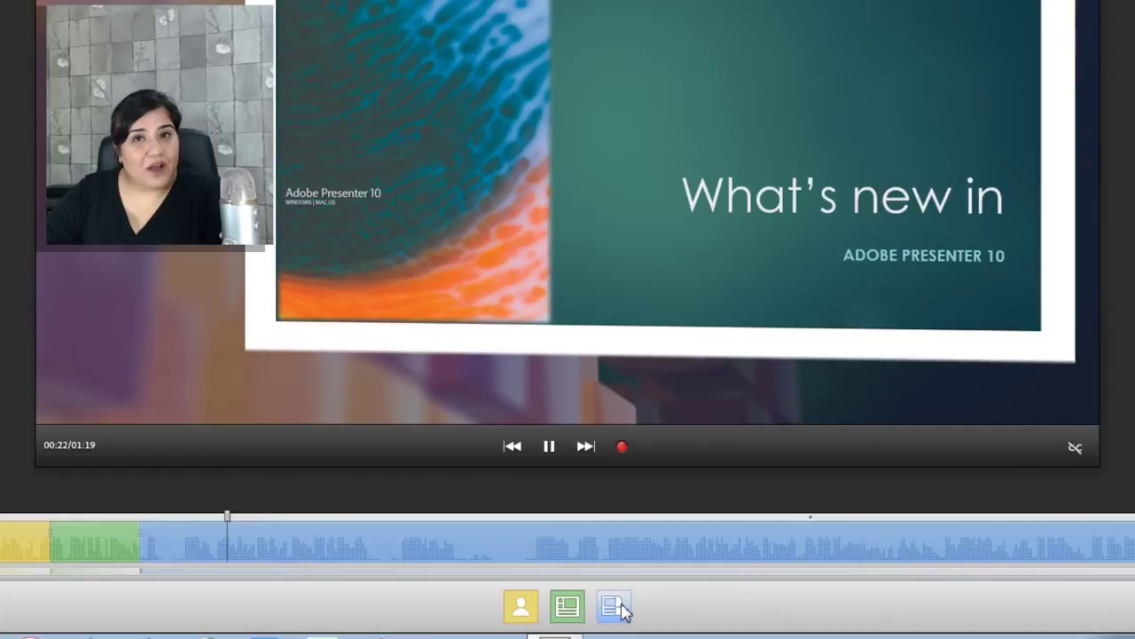
pyautogui.click(524, 612)
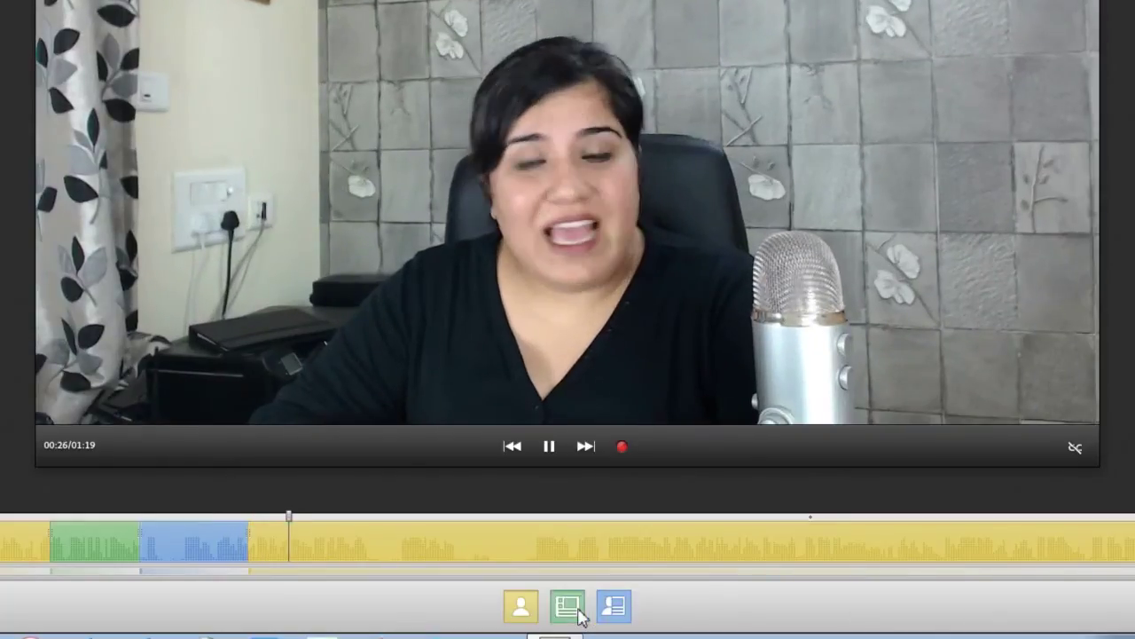
pyautogui.click(572, 610)
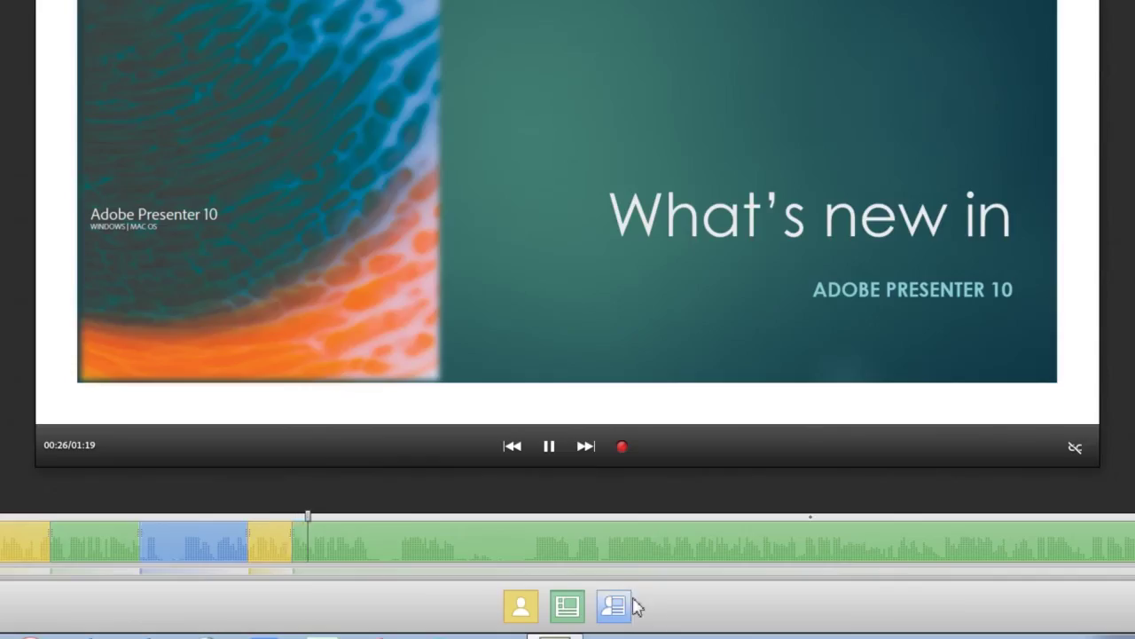
pyautogui.click(628, 607)
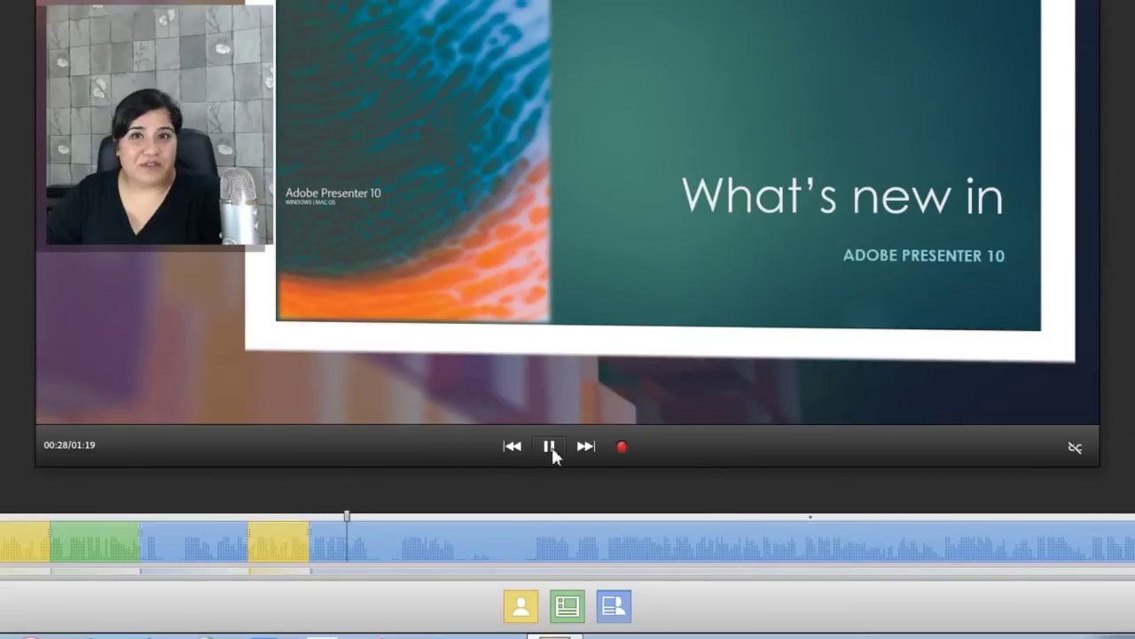
# - Pause playback and drag the layout boundaries so the presenter-only section extends to 00:30
pyautogui.click(550, 447)
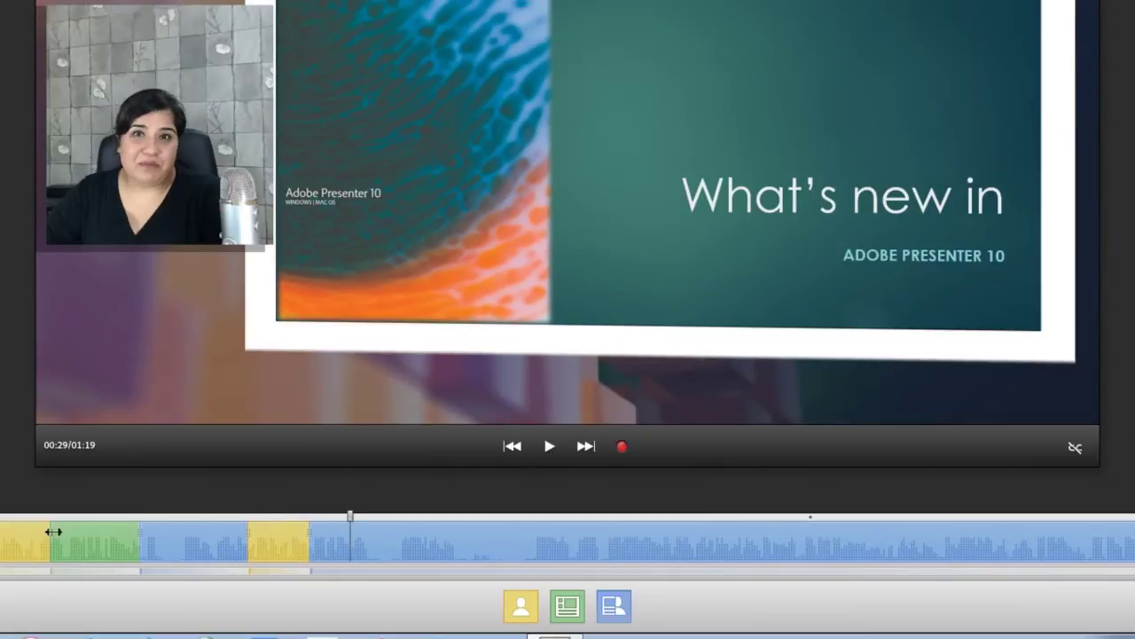
pyautogui.moveTo(53, 531)
pyautogui.mouseDown()
pyautogui.moveTo(89, 530)
pyautogui.moveTo(3, 532)
pyautogui.moveTo(101, 531)
pyautogui.moveTo(40, 534)
pyautogui.mouseUp()
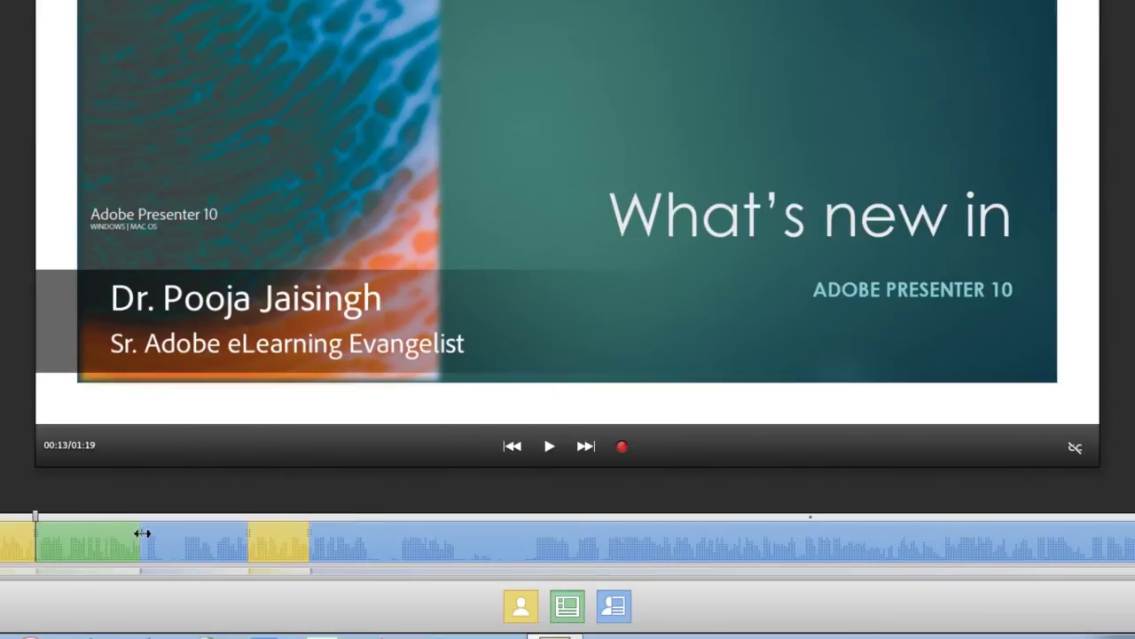
pyautogui.moveTo(142, 533); pyautogui.dragTo(201, 544)
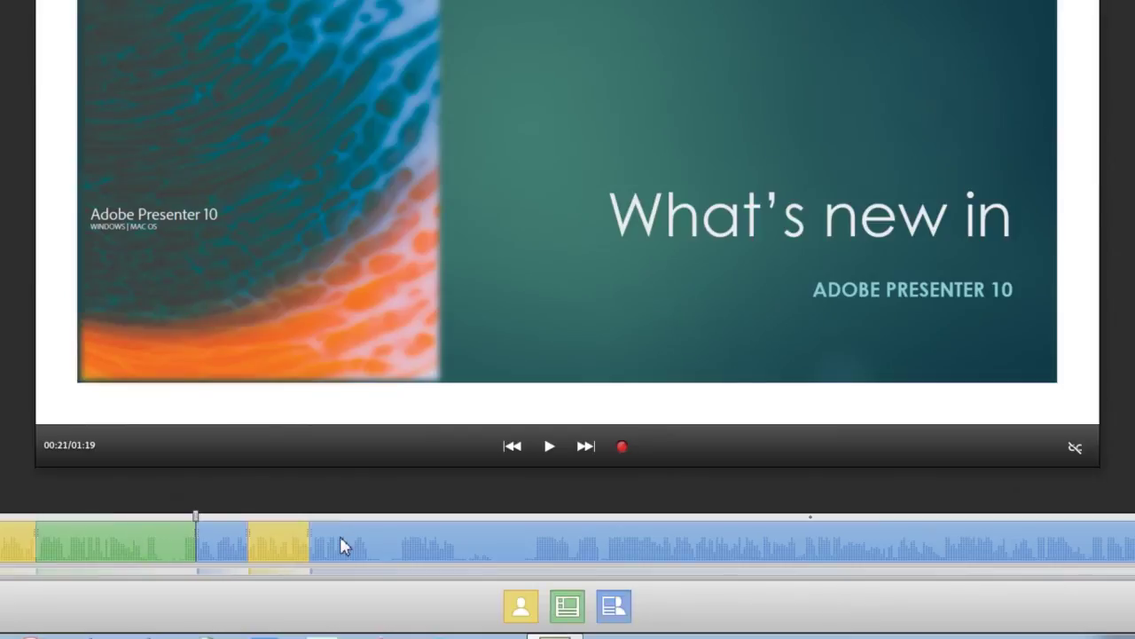
pyautogui.moveTo(313, 532); pyautogui.dragTo(374, 541)
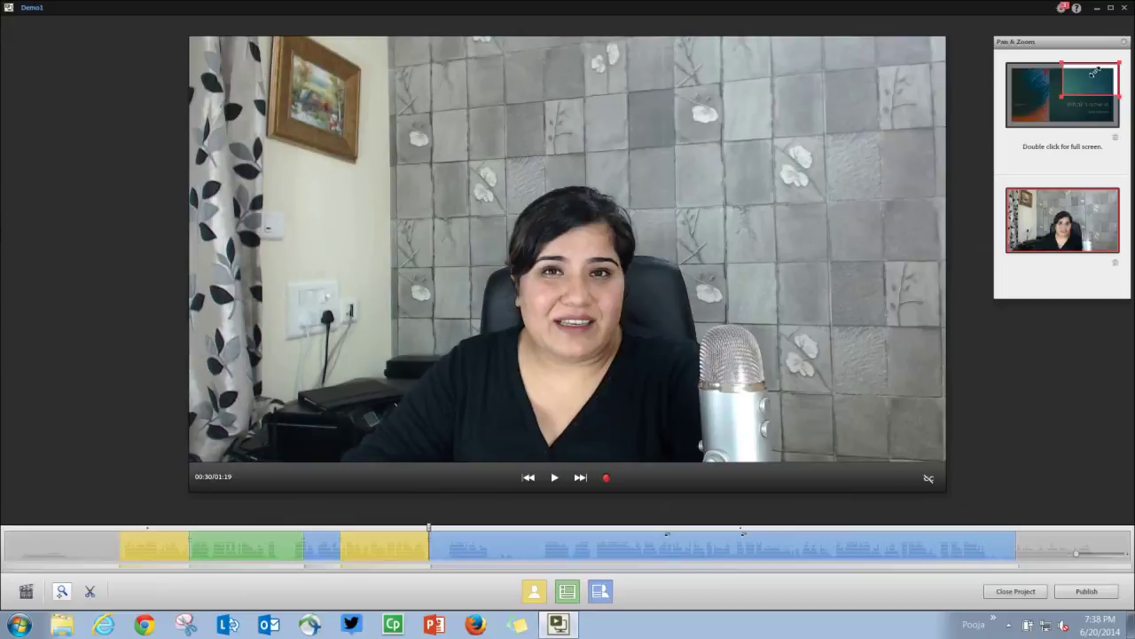
# - At 00:42, select the webcam view and resize its zoom rectangle onto the presenter's face
pyautogui.click(1091, 84)
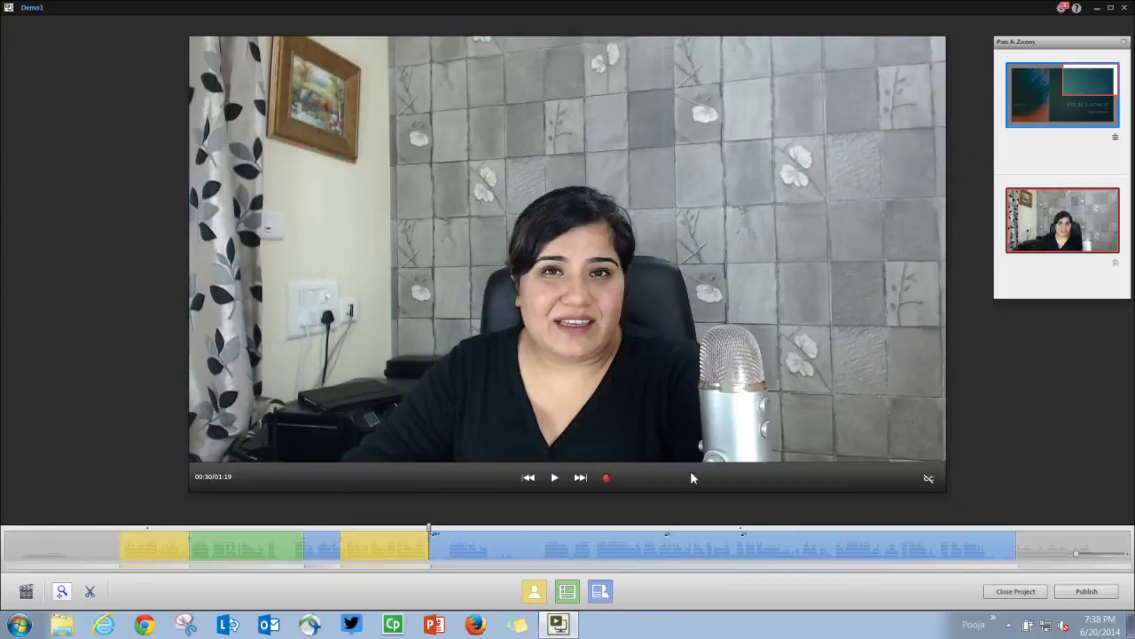
pyautogui.click(604, 539)
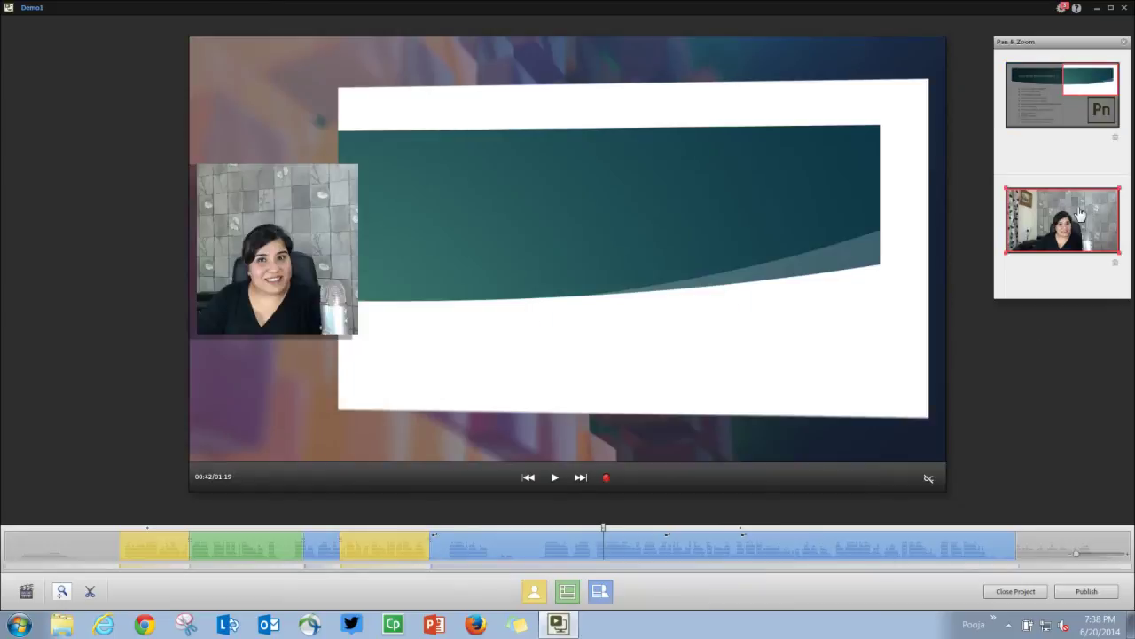
pyautogui.click(1011, 197)
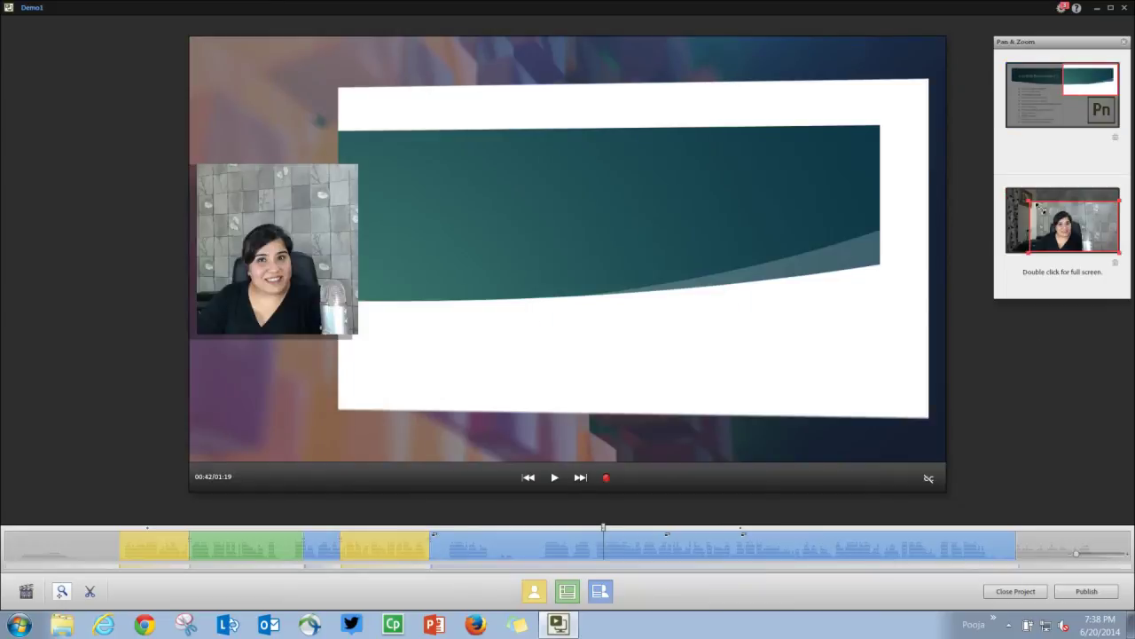
pyautogui.moveTo(1011, 197); pyautogui.dragTo(1083, 230)
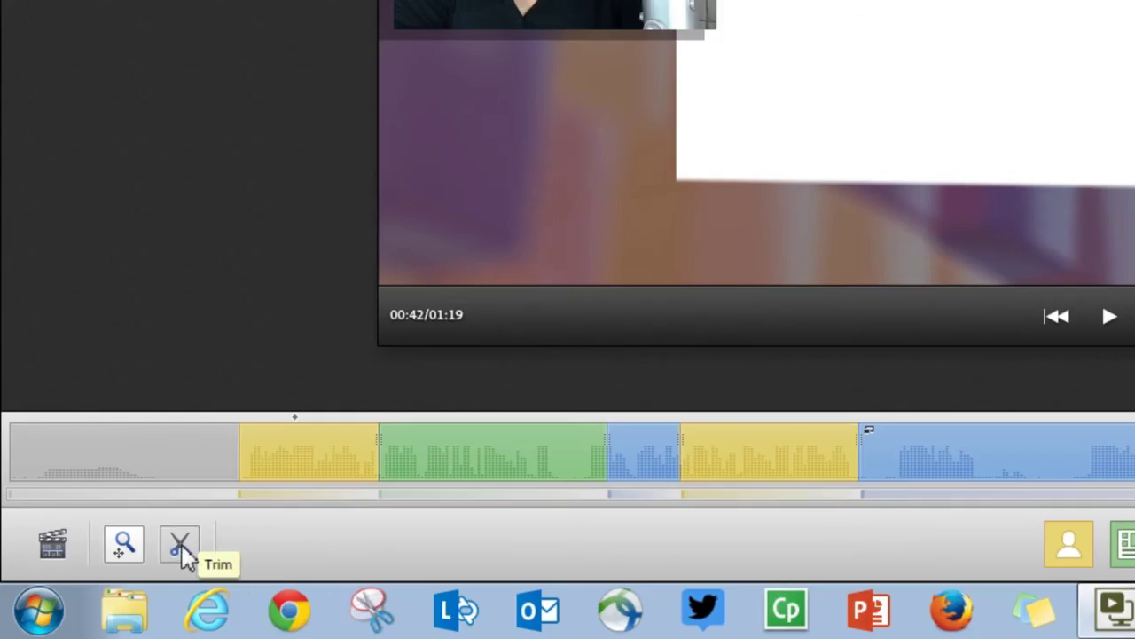
# - Mark a trim section starting at 00:42, then pull its end back to 01:10
pyautogui.click(181, 546)
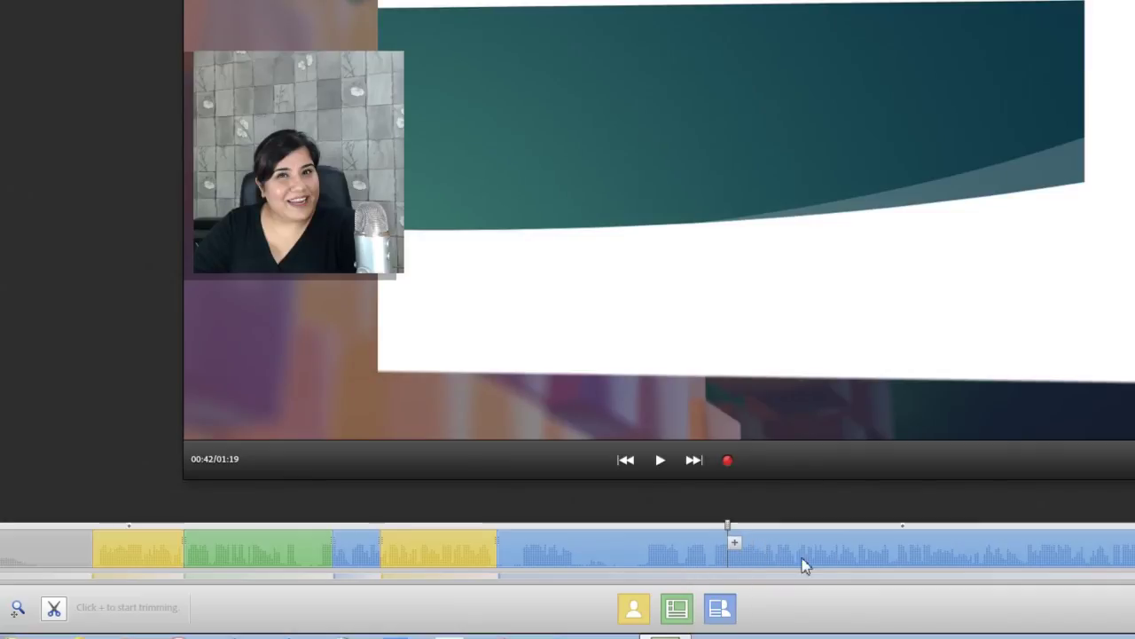
pyautogui.click(734, 545)
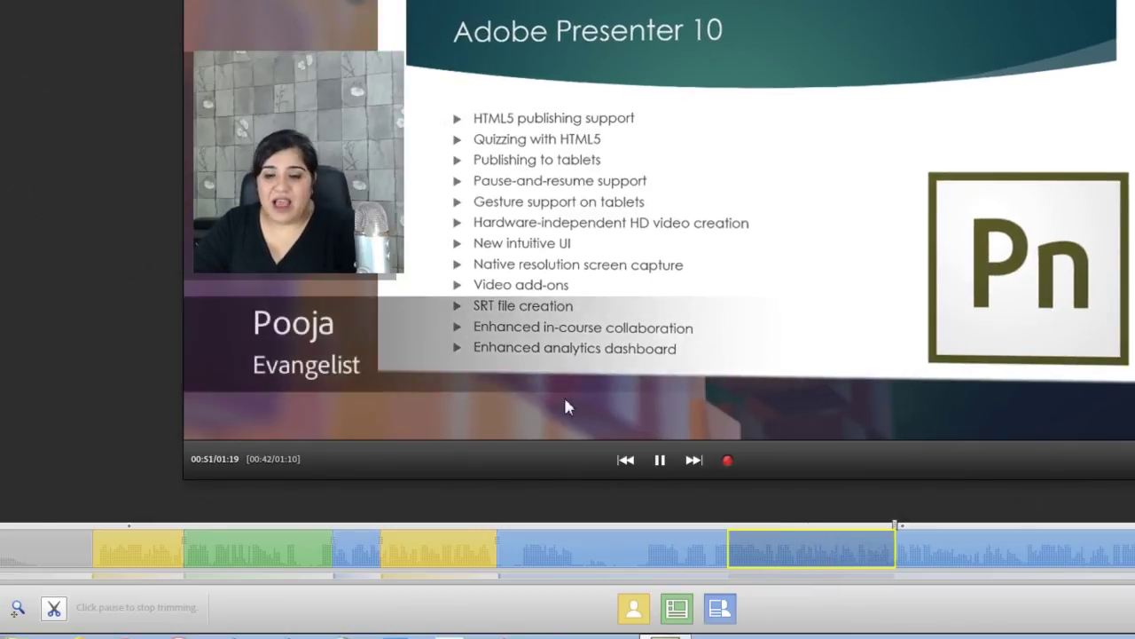
pyautogui.click(668, 465)
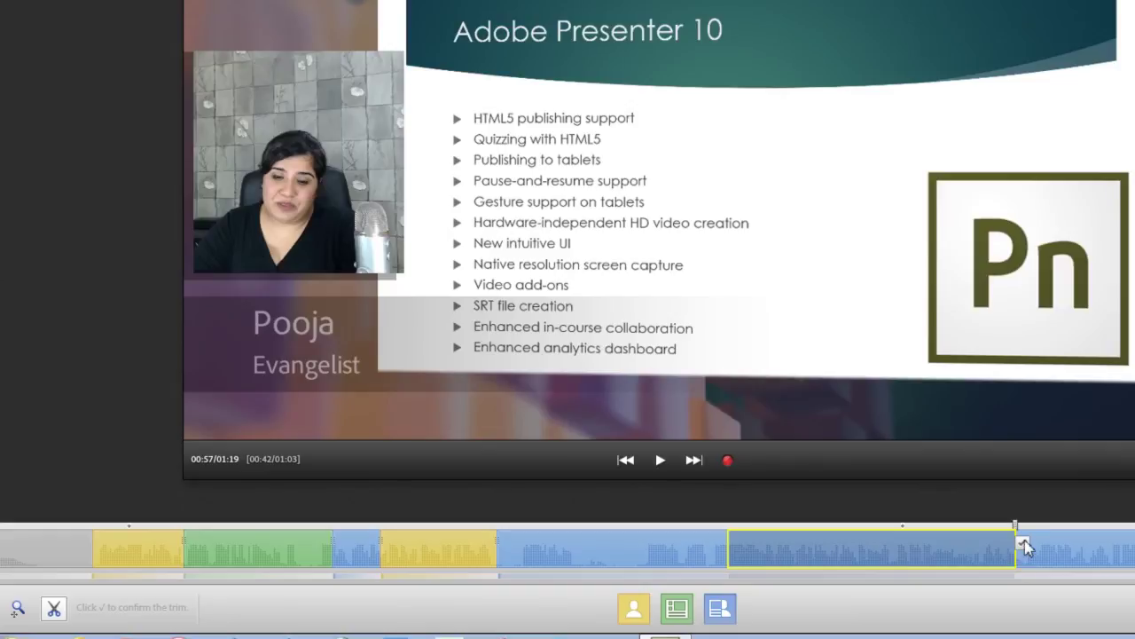
pyautogui.press('space')
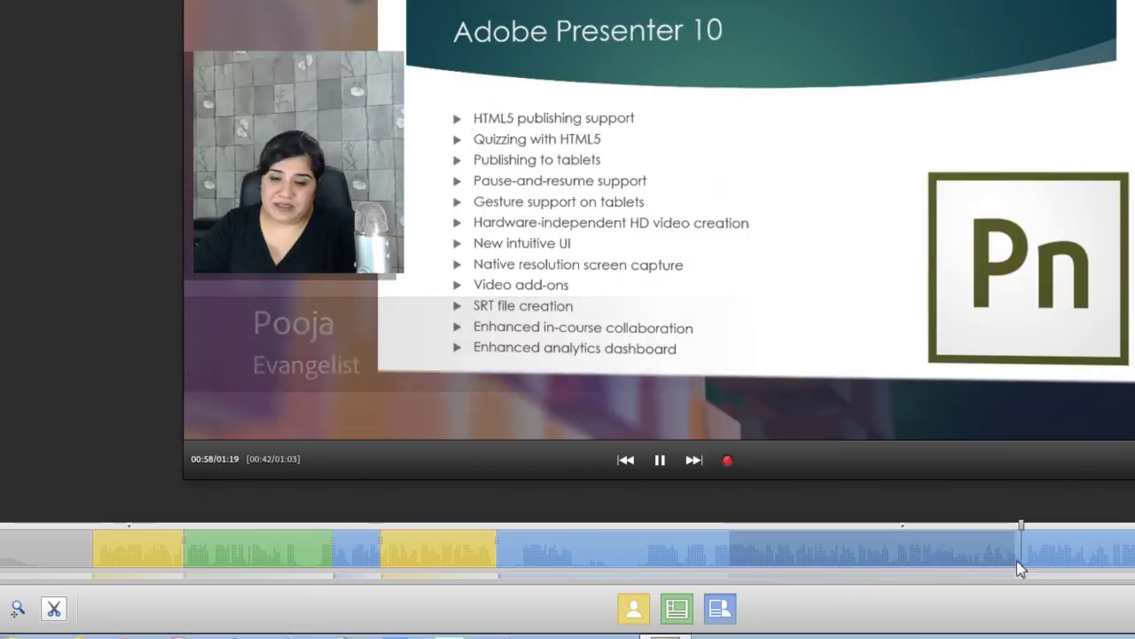
pyautogui.moveTo(1014, 553); pyautogui.dragTo(883, 560)
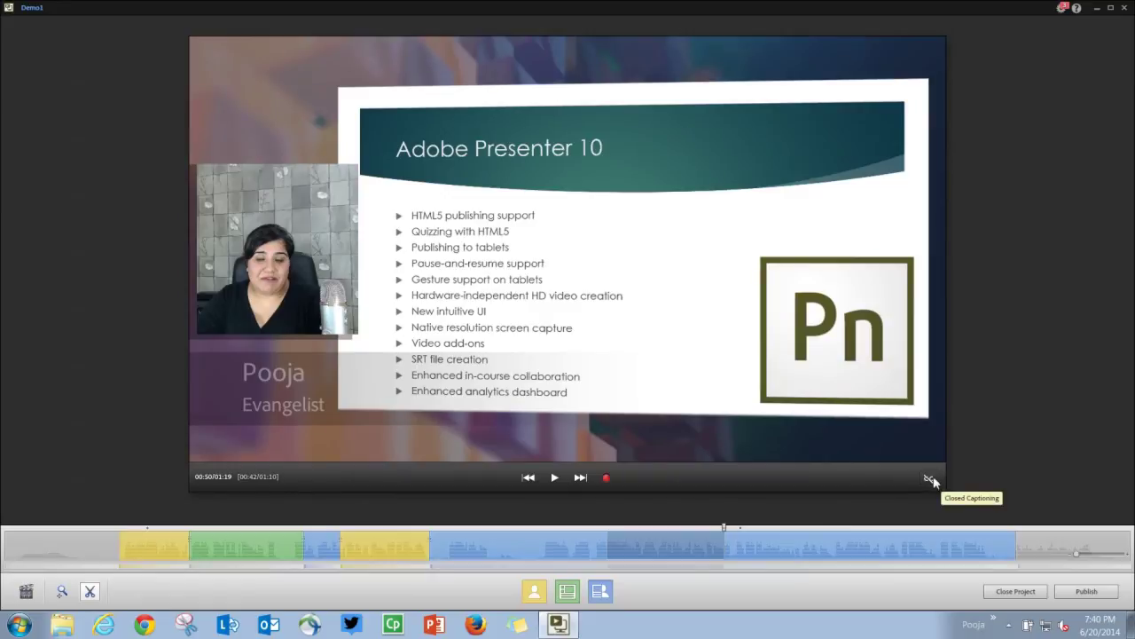
# - Check the caption lines, including 00:11.260 and 00:14.300, and switch captions from Embed to External
pyautogui.click(929, 478)
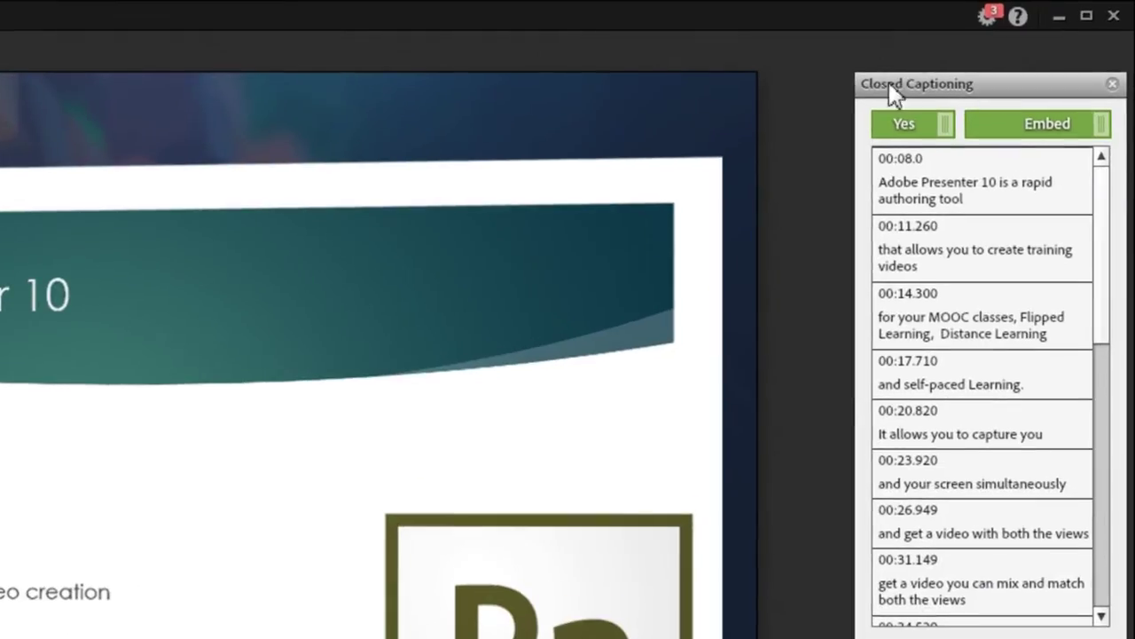
pyautogui.click(973, 211)
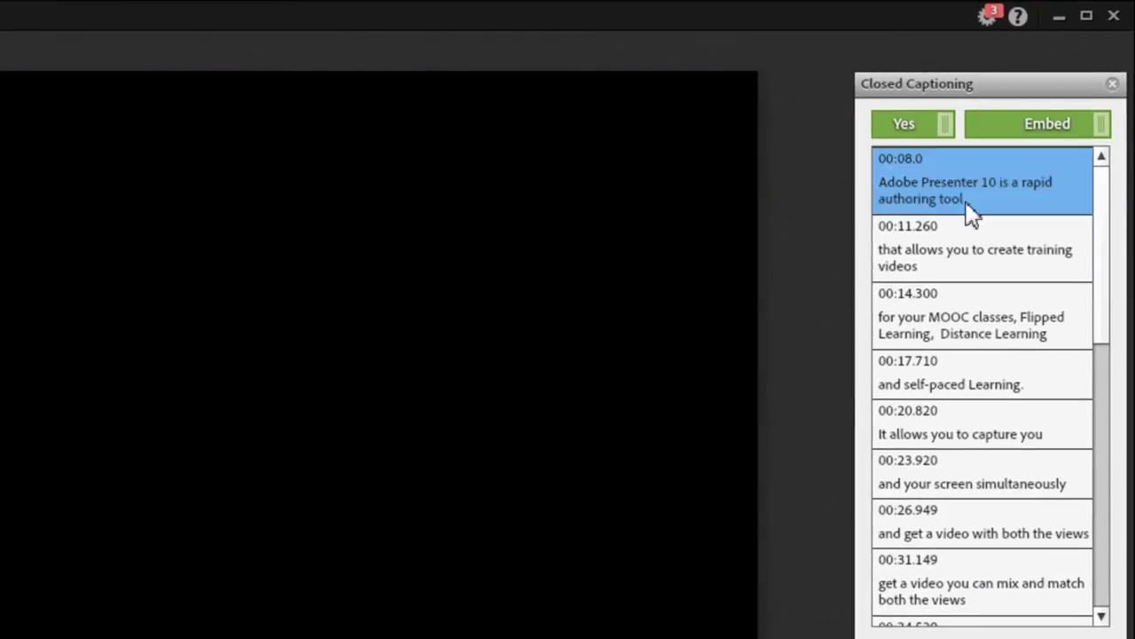
pyautogui.click(976, 253)
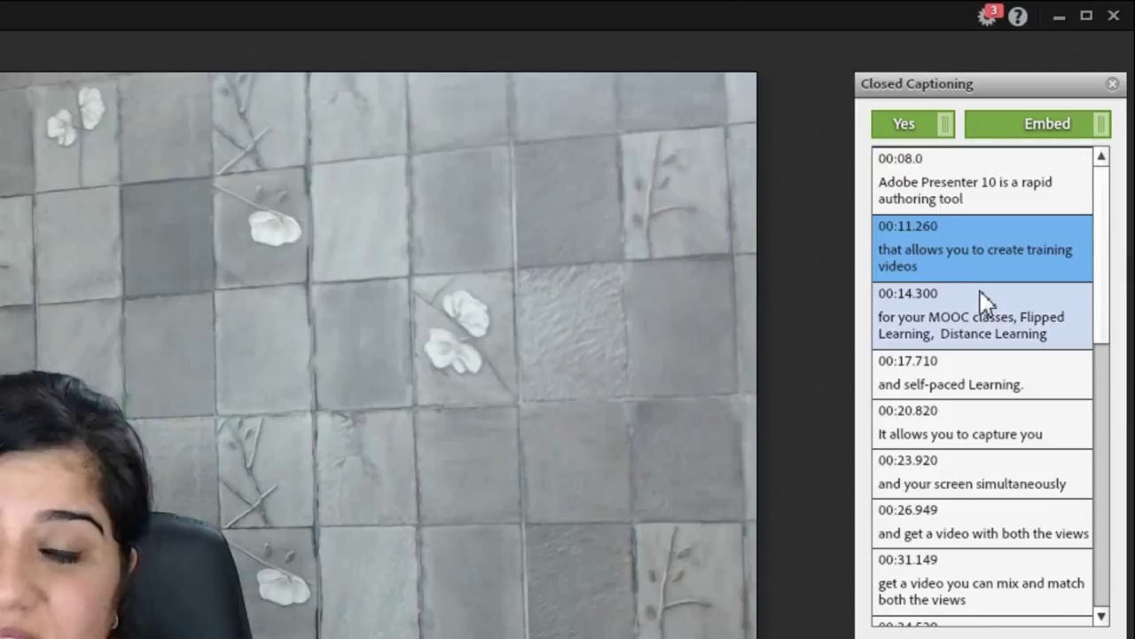
pyautogui.click(976, 323)
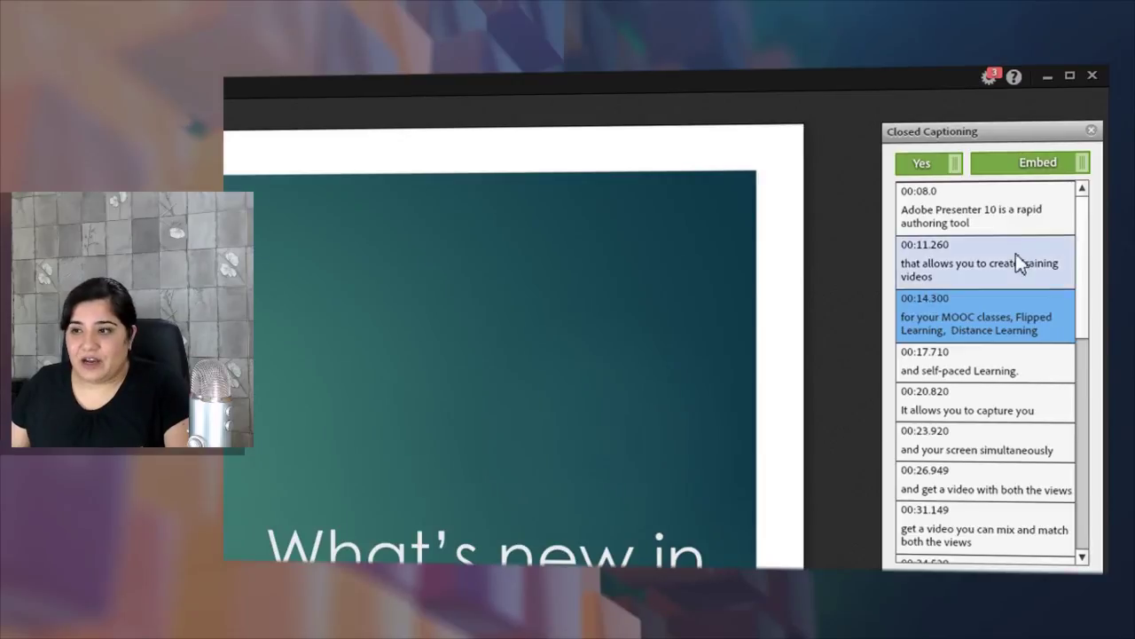
pyautogui.click(1050, 174)
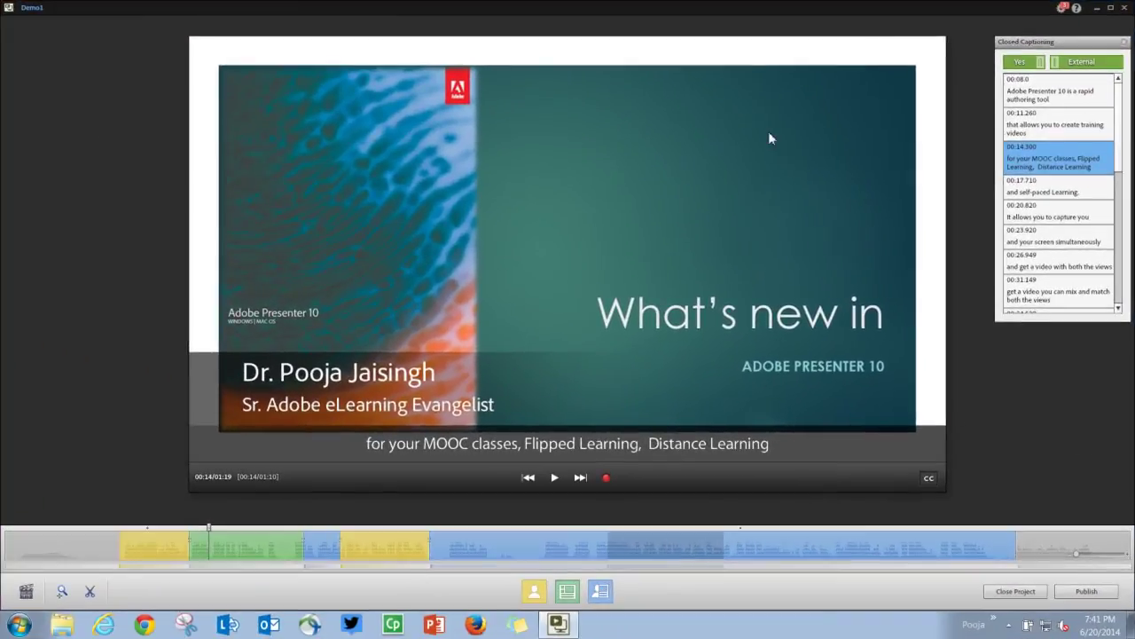
# - Bring up the Publish screen listing computer, analytics, PowerPoint, Adobe Connect, YouTube and Vimeo options
pyautogui.click(1096, 592)
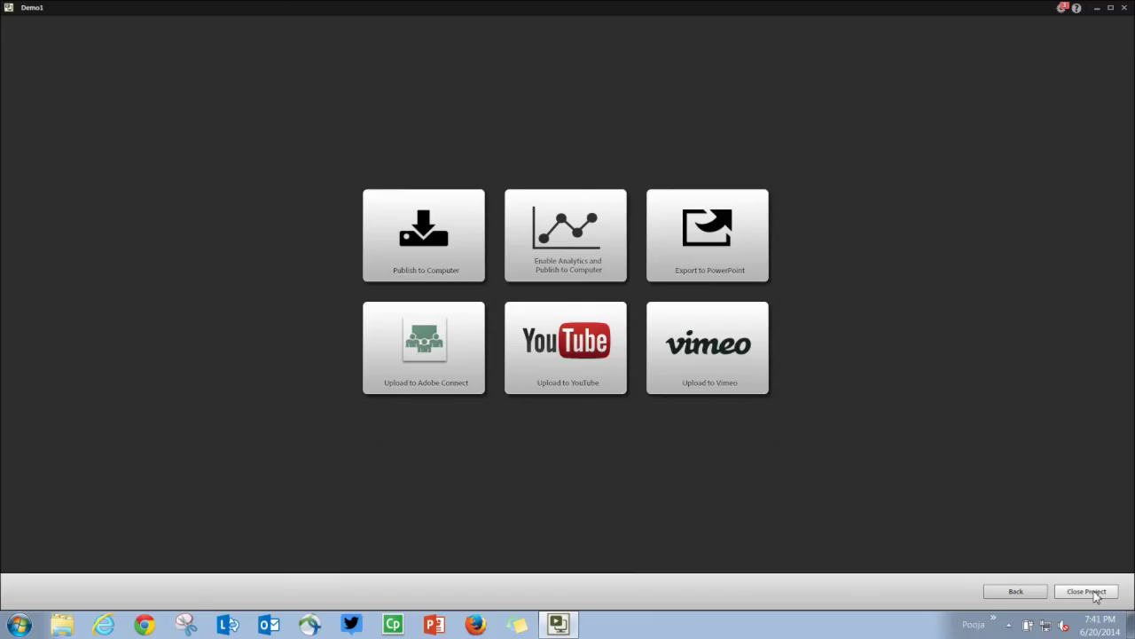